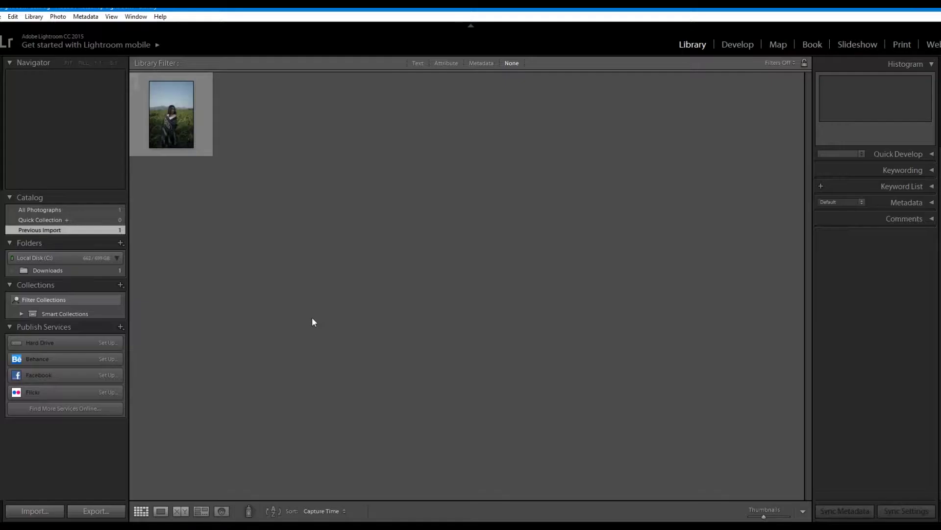
- Select the field portrait in the Library grid and open it in Develop
click(183, 116)
click(737, 44)
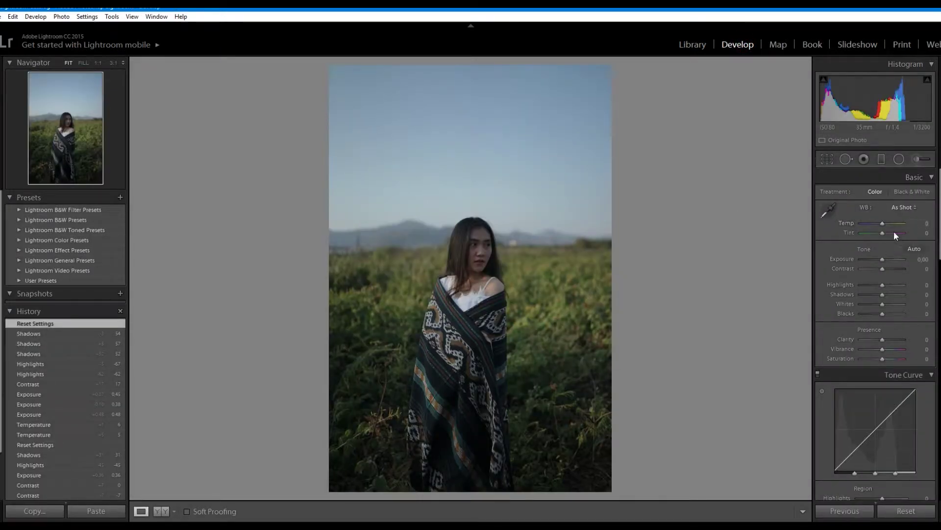
- Set Temp +6, Exposure +0.45 and Contrast +16 in the Basic panel
click(922, 223)
text(6)
key(Return)
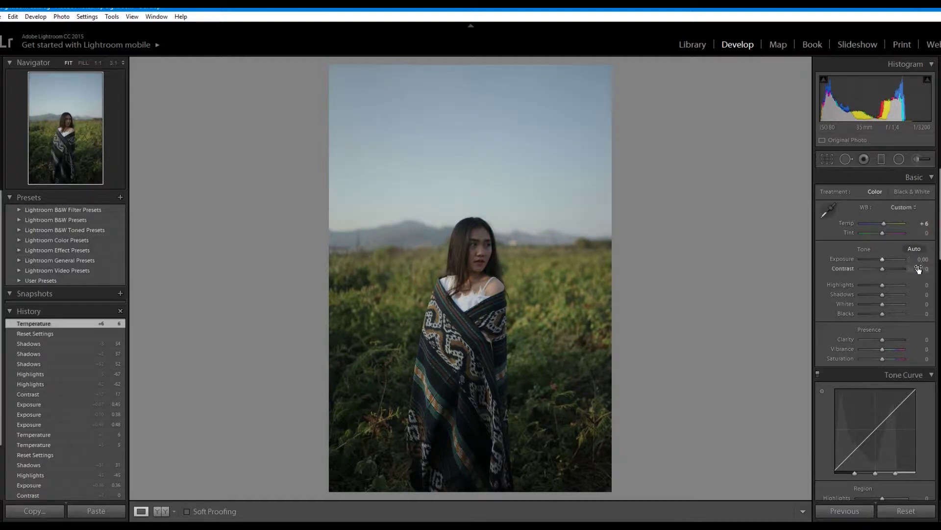
click(923, 262)
text(0.45)
key(Return)
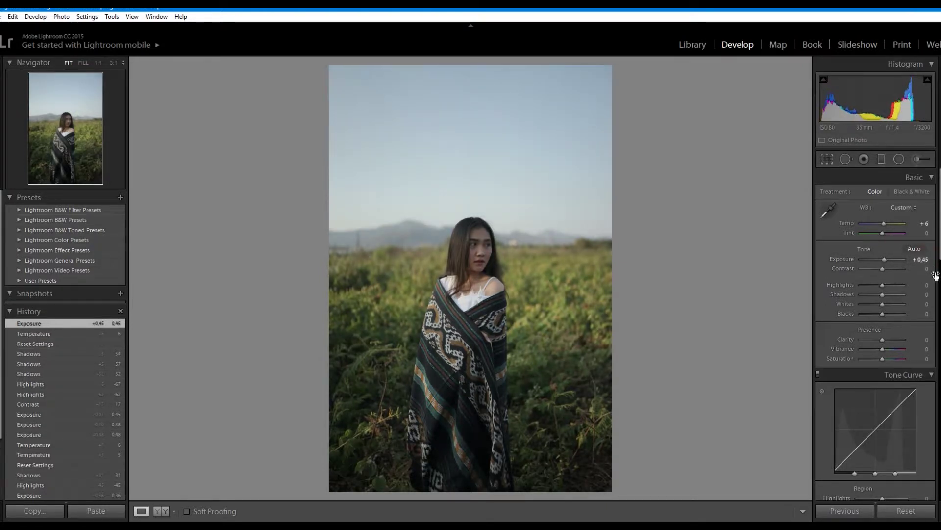
click(924, 269)
text(16)
key(Return)
- Set Highlights −66, Shadows +54, Whites +36 and Blacks −26
click(924, 286)
text(-66)
key(Return)
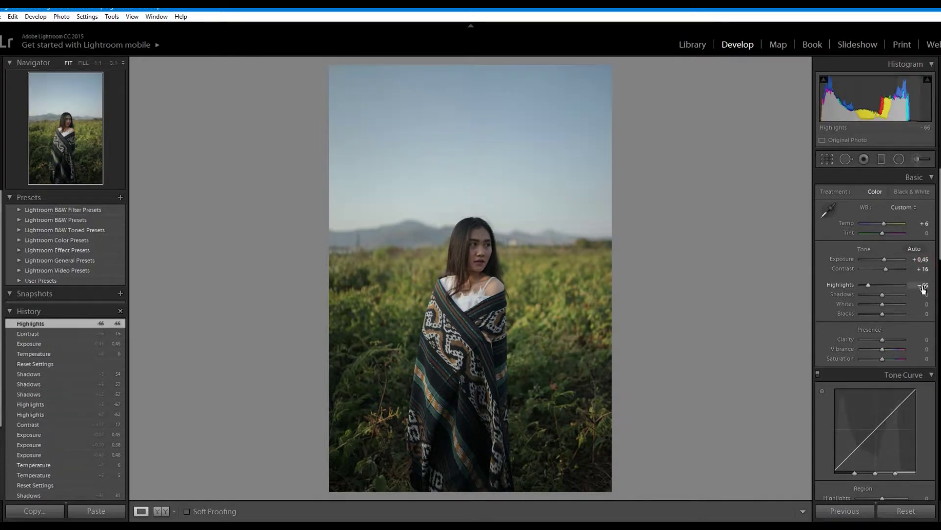
click(924, 295)
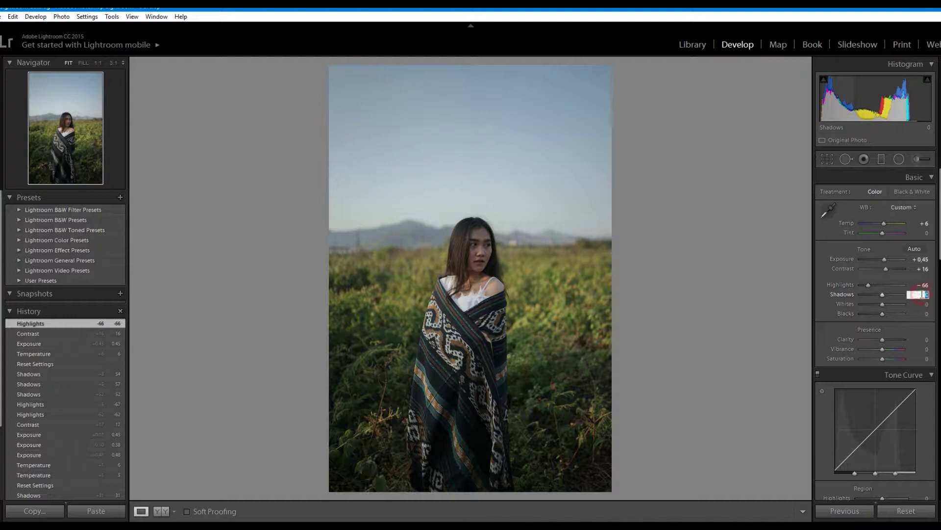
text(54)
key(Return)
click(925, 304)
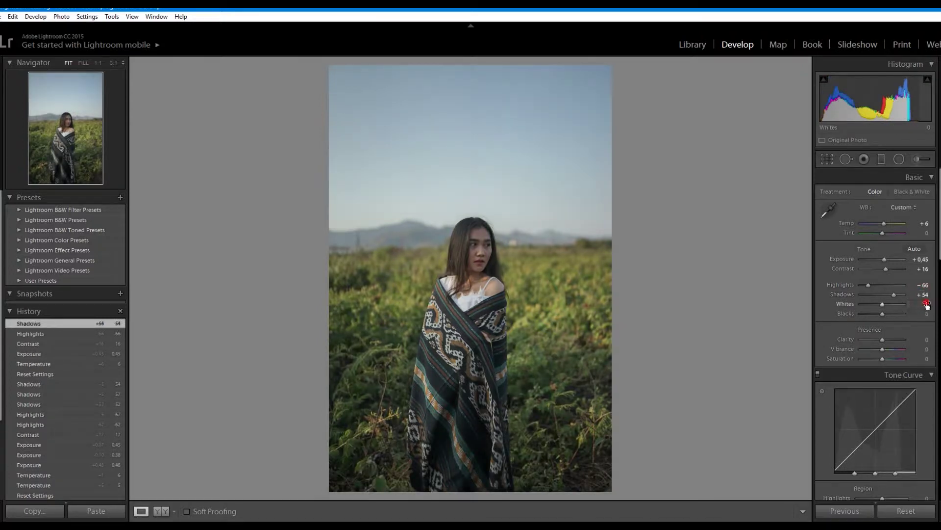
text(36)
key(Return)
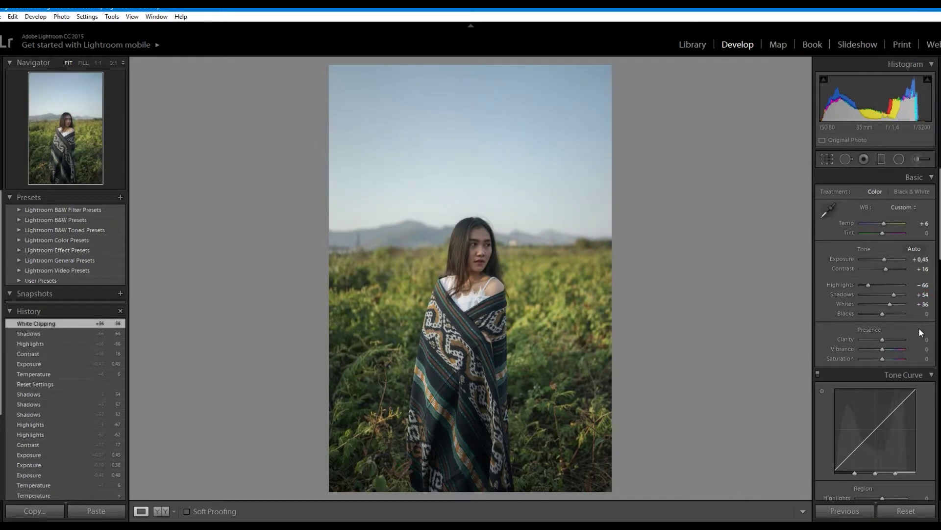
drag(883, 314, 877, 314)
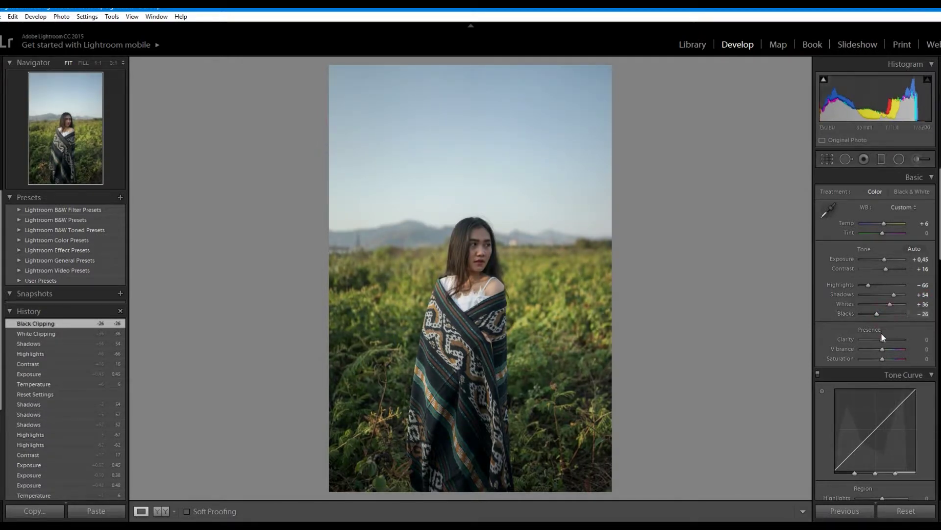
- Raise Clarity to +31, nudge Vibrance up, and lower Saturation to −14
drag(883, 340, 890, 339)
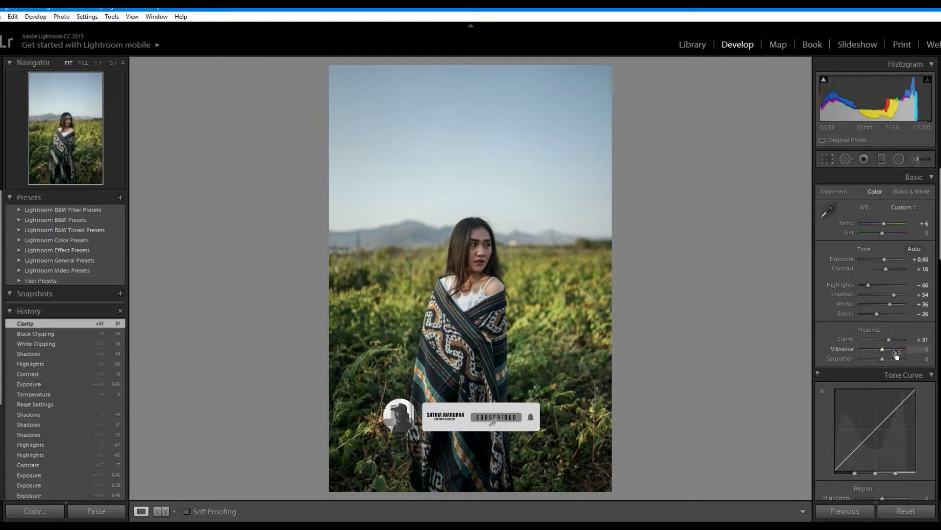
drag(883, 349, 884, 348)
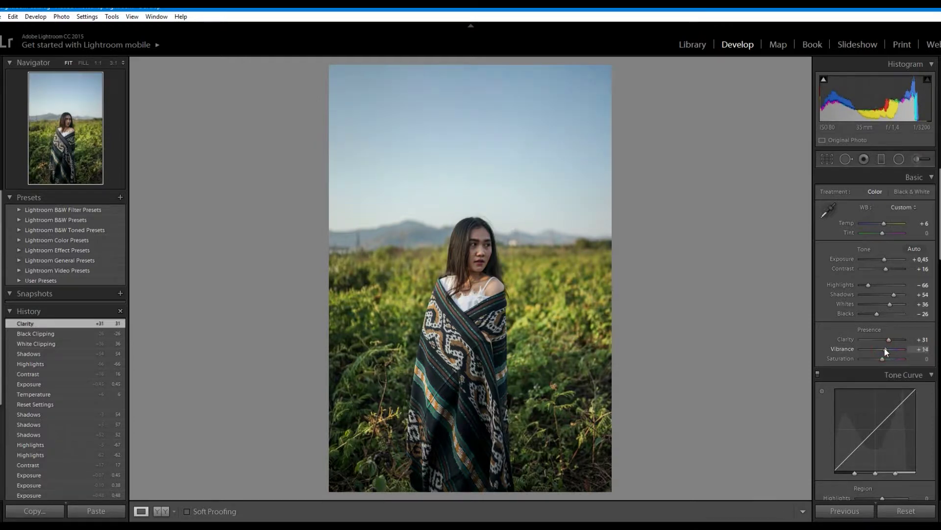
drag(880, 359, 880, 358)
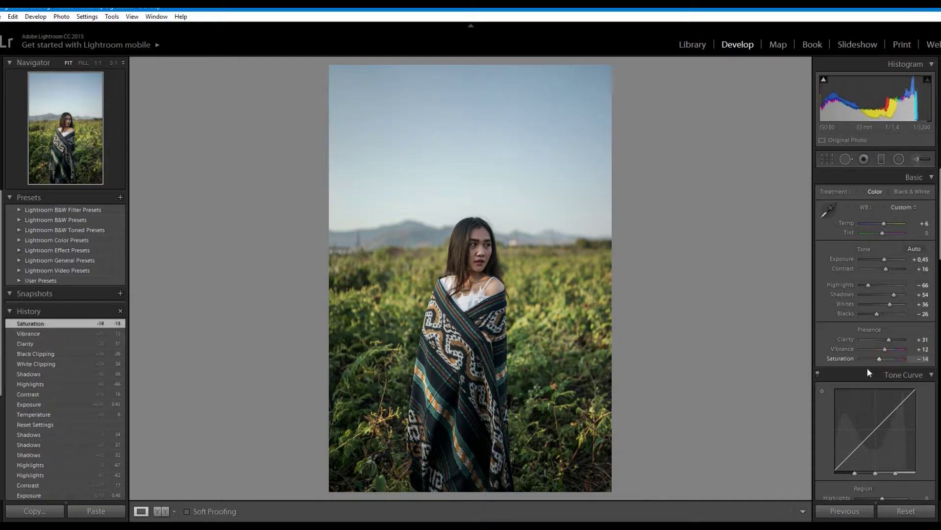
scroll(877, 373, down, 3)
- Switch the Tone Curve to point-curve editing
click(926, 386)
scroll(881, 387, up, 1)
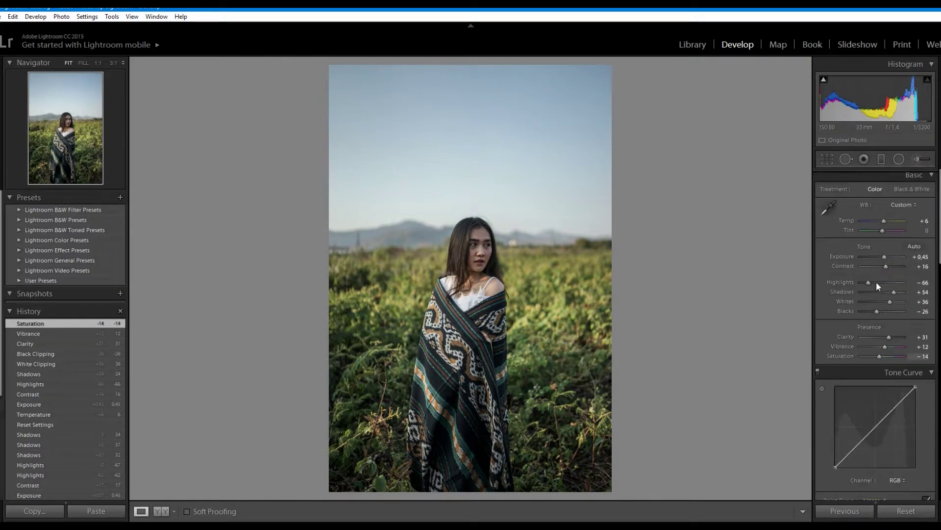
scroll(876, 373, down, 2)
scroll(877, 378, down, 1)
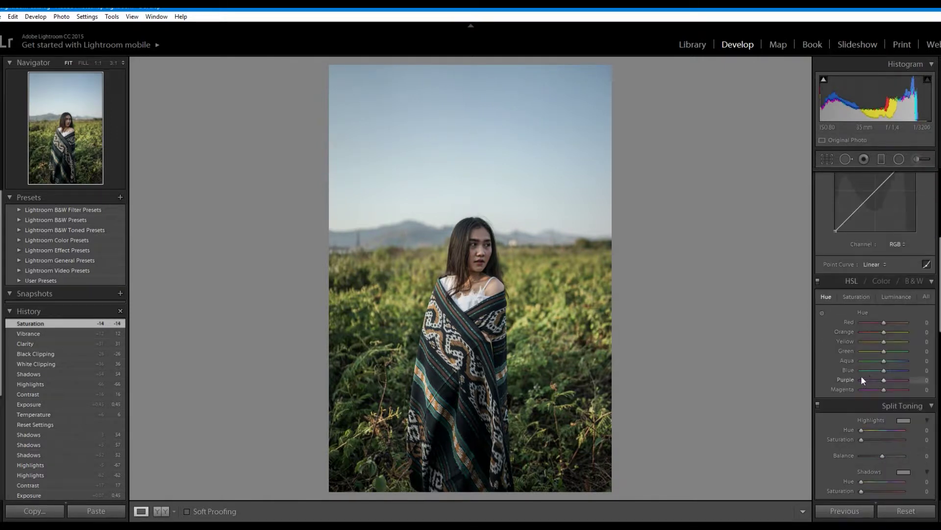
scroll(861, 375, down, 2)
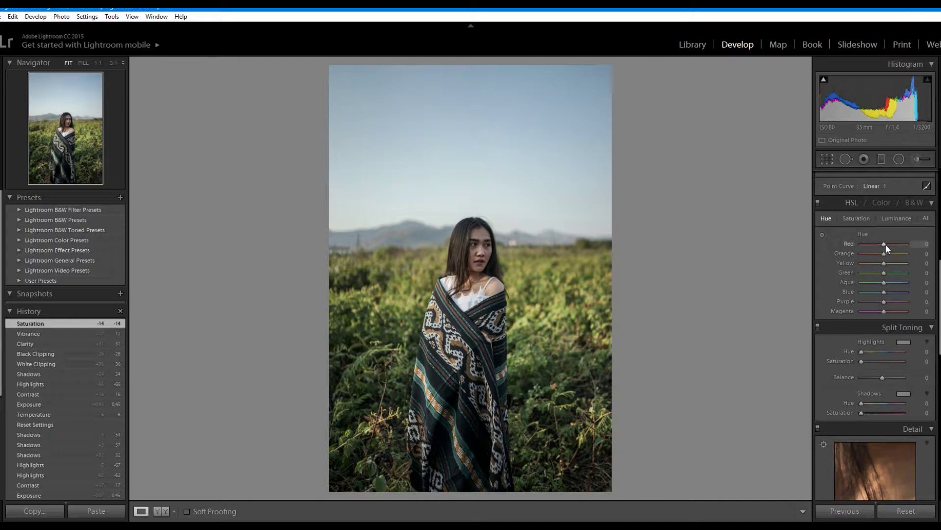
- Shift the Red hue to +13 and raise Red saturation to +34
click(922, 244)
text(13)
key(Return)
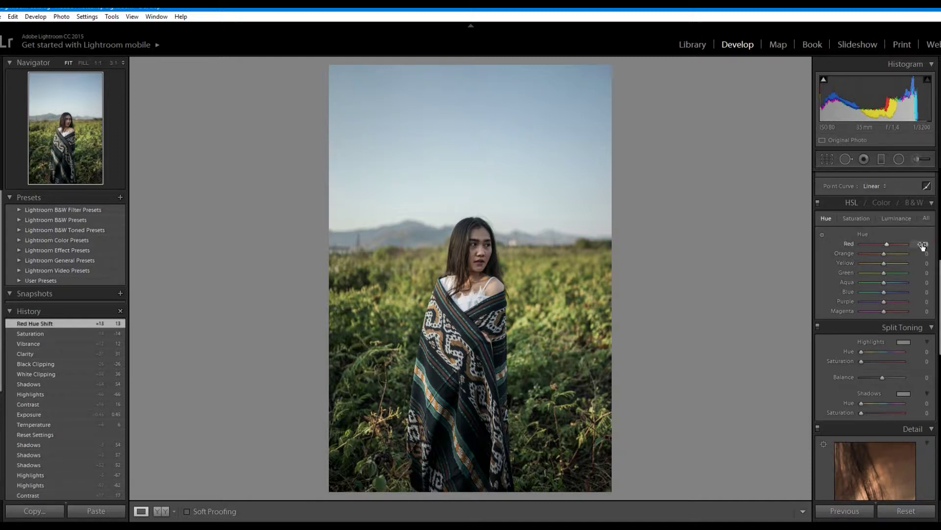
click(855, 217)
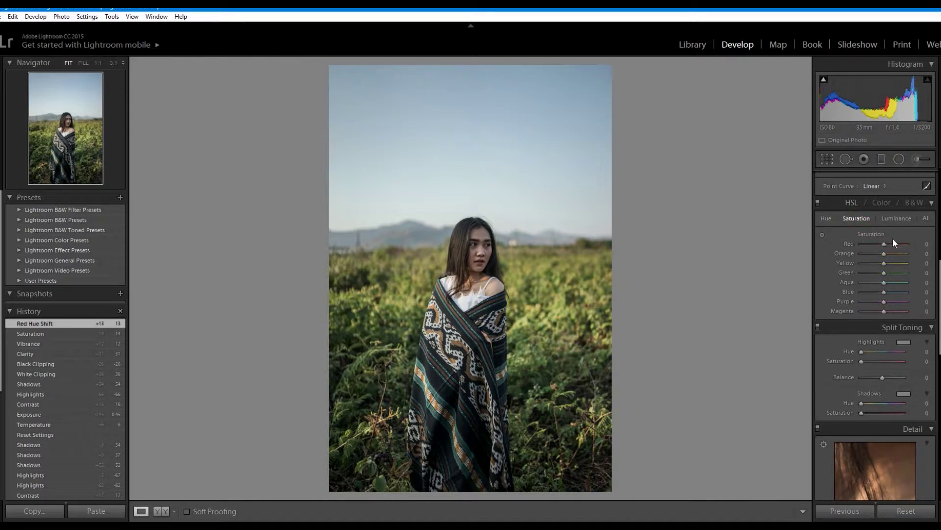
click(926, 243)
text(34)
key(Return)
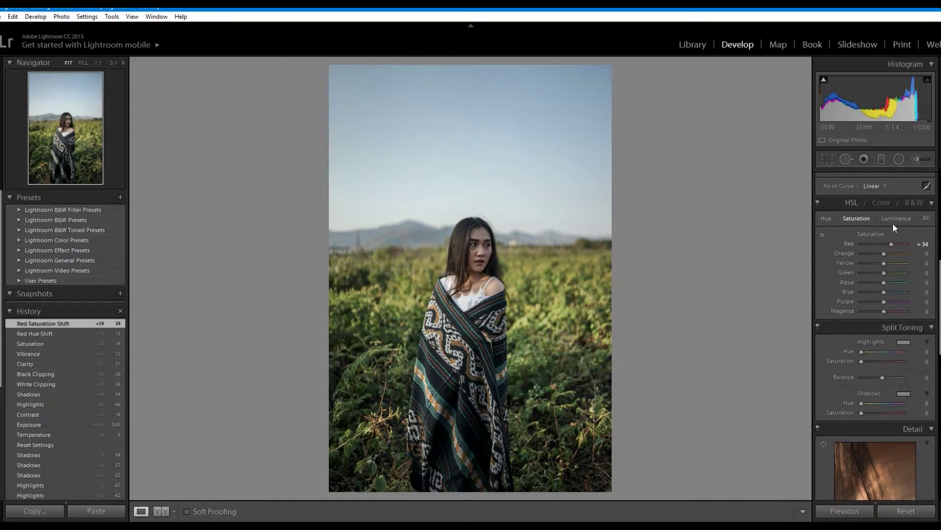
- Set HSL hues Orange −5, Yellow −45 and Green −100
click(828, 217)
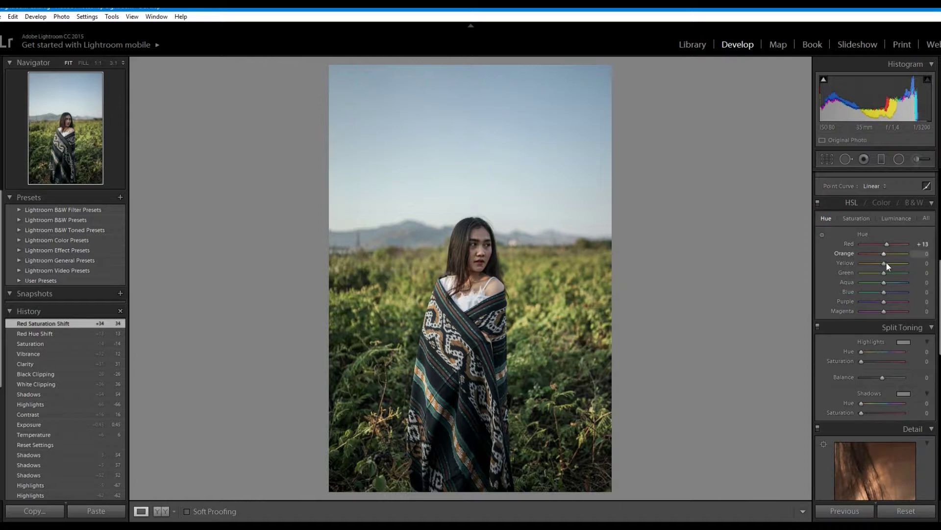
click(924, 254)
text(-5)
key(Return)
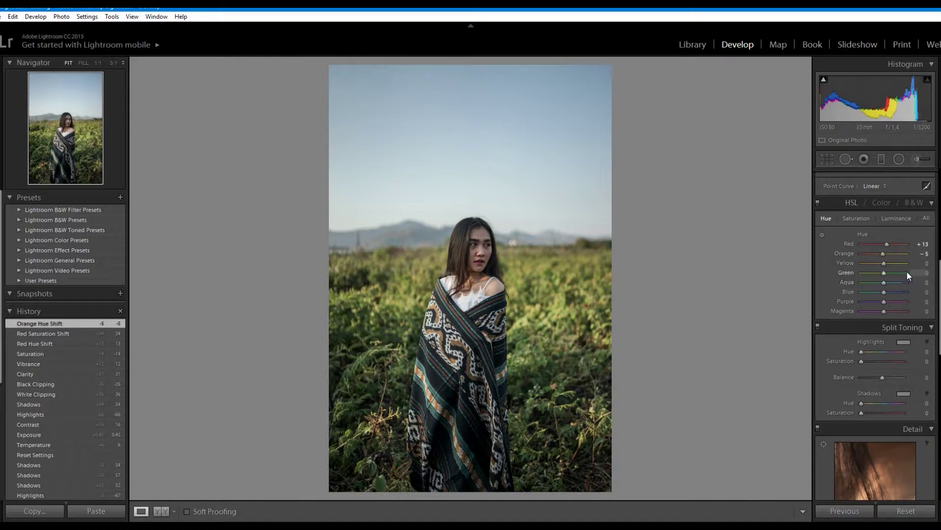
click(927, 263)
text(-45)
key(Return)
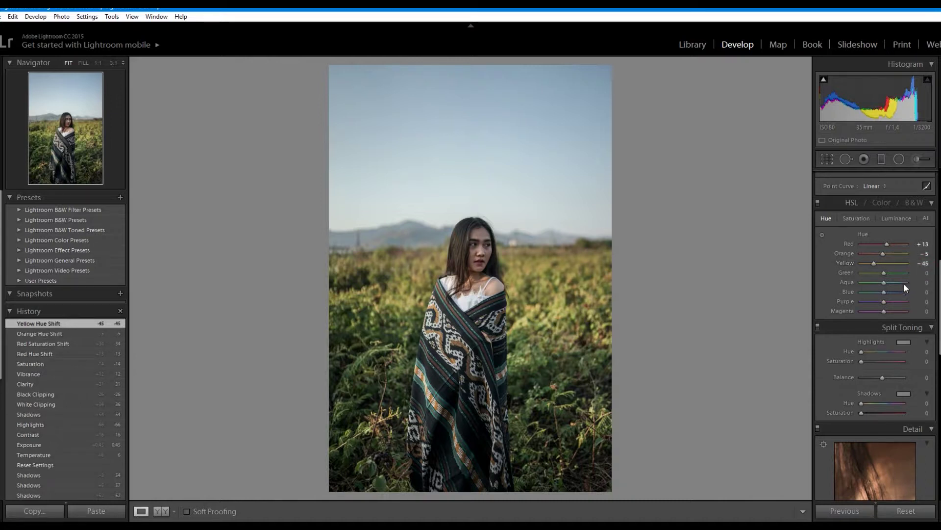
drag(886, 273, 843, 272)
click(858, 219)
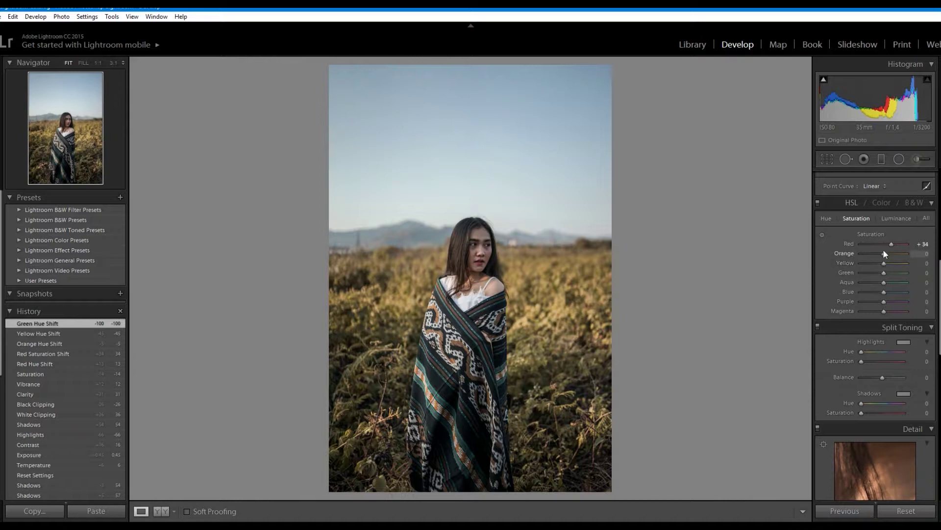
- Set HSL saturation to Orange +13, Yellow +38 and Green −100
click(919, 254)
text(+ 13)
key(Return)
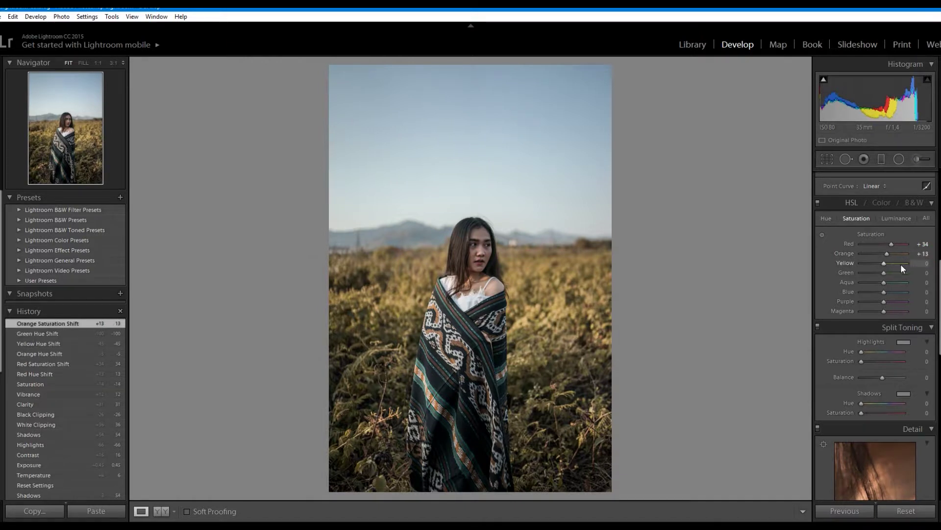
click(920, 264)
text(38)
key(Return)
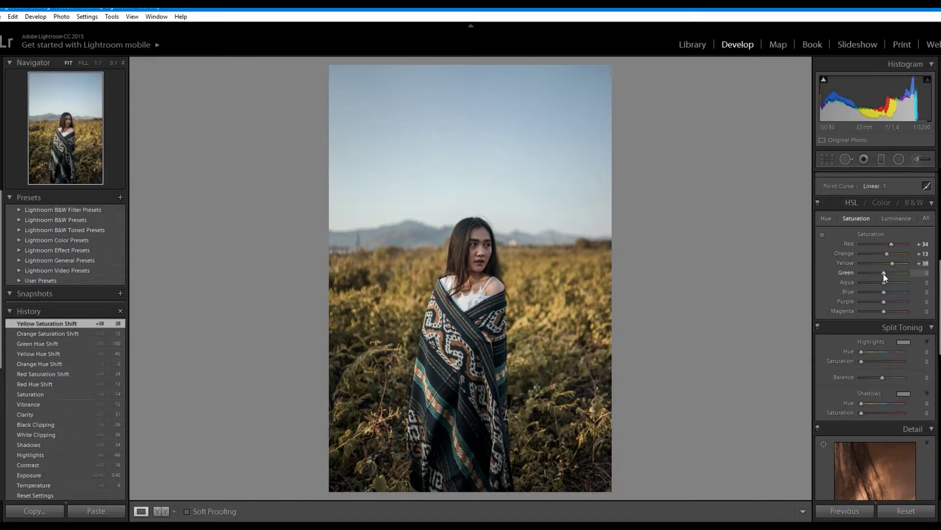
drag(883, 273, 848, 272)
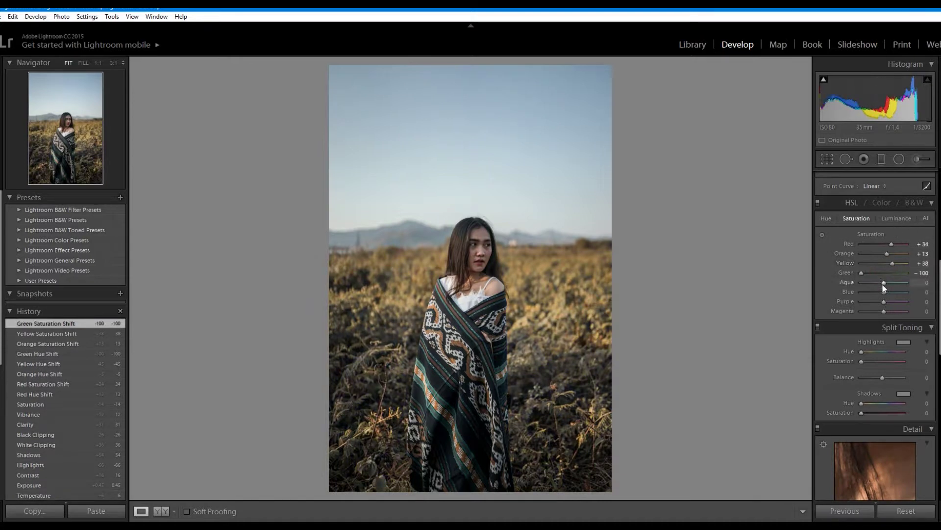
click(898, 218)
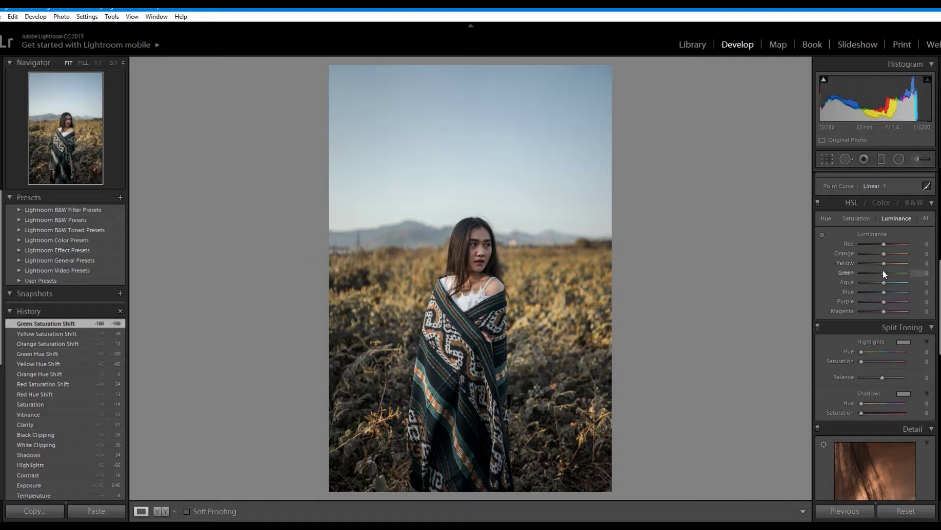
- Set HSL luminance to Red +13, Orange +20, Aqua +27 and Blue −29
click(885, 244)
drag(885, 244, 890, 254)
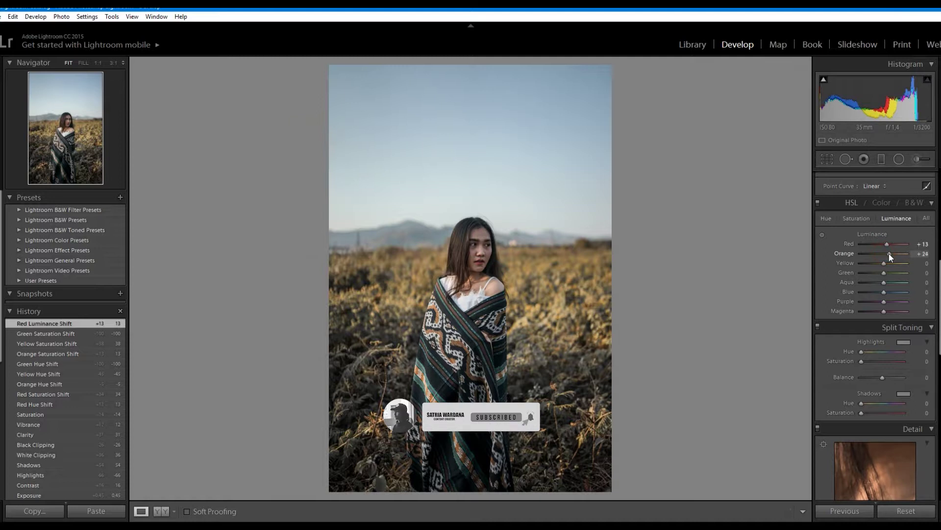
drag(889, 254, 889, 255)
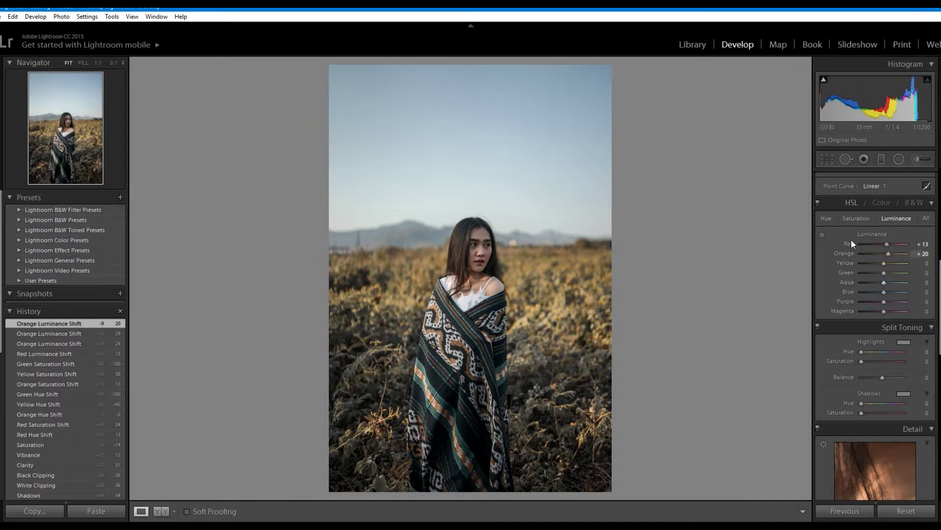
click(851, 217)
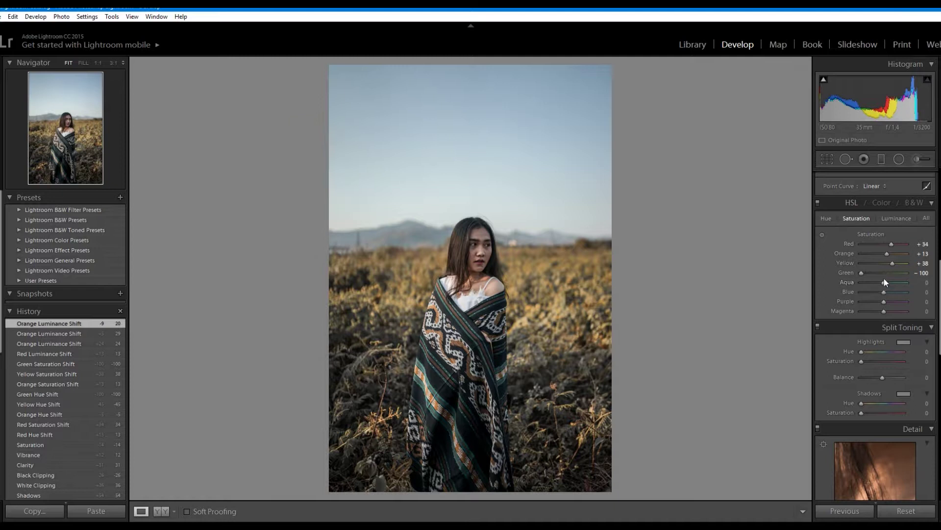
click(827, 219)
click(888, 220)
mouse_move(883, 283)
mouse_down()
mouse_move(895, 282)
mouse_move(877, 291)
mouse_up()
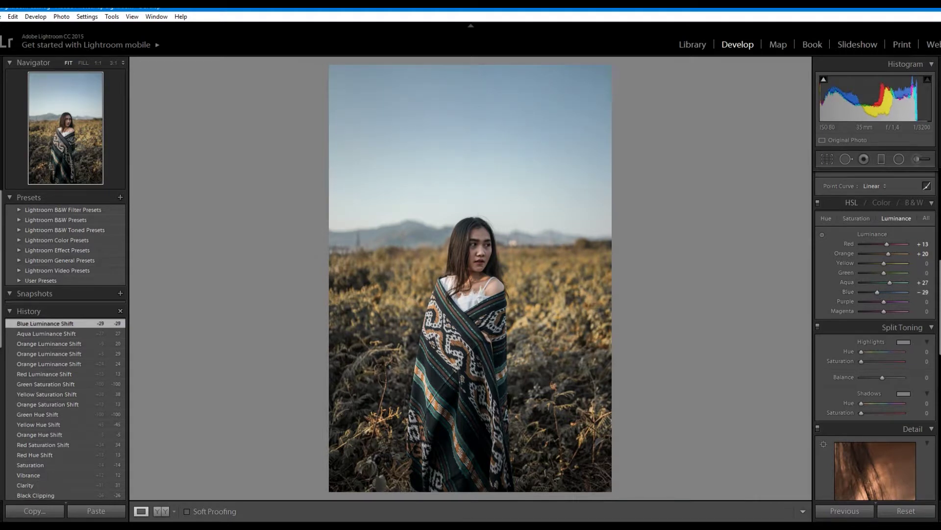
scroll(940, 277, up, 5)
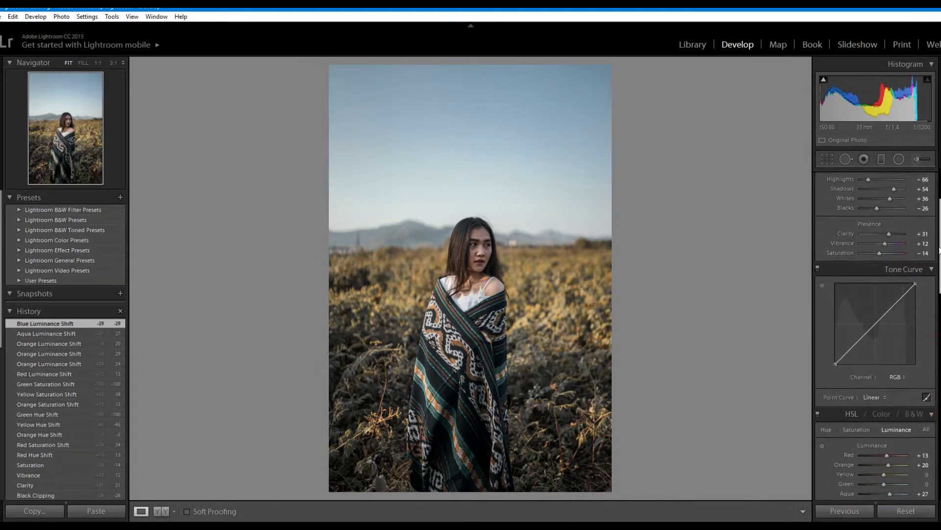
- Set Sharpening Amount 21, Masking 12 and Luminance noise reduction 30
drag(939, 277, 938, 391)
drag(862, 325, 868, 325)
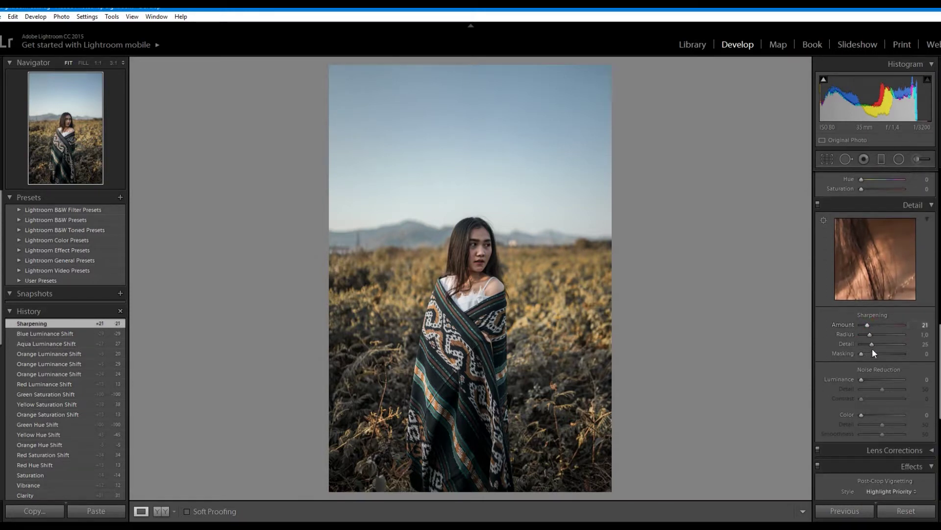
drag(863, 379, 871, 380)
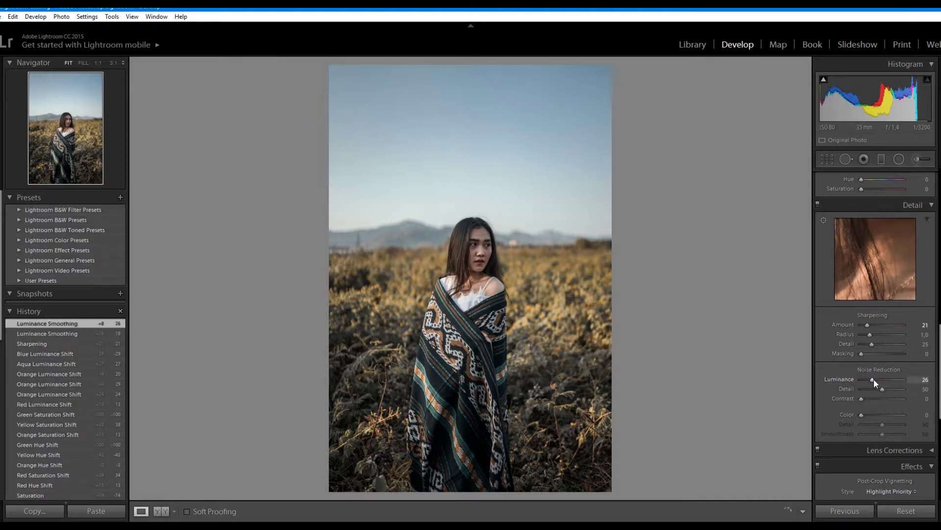
text(30)
key(Return)
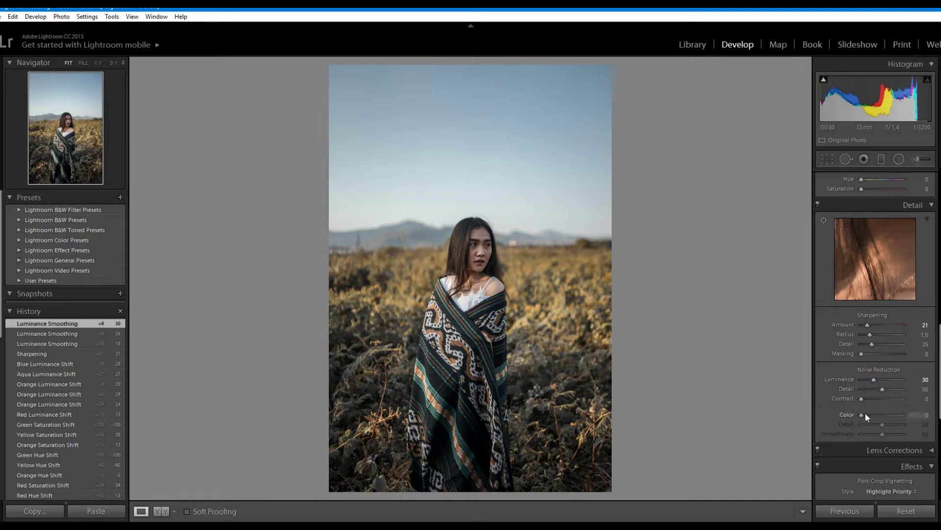
drag(873, 354, 866, 354)
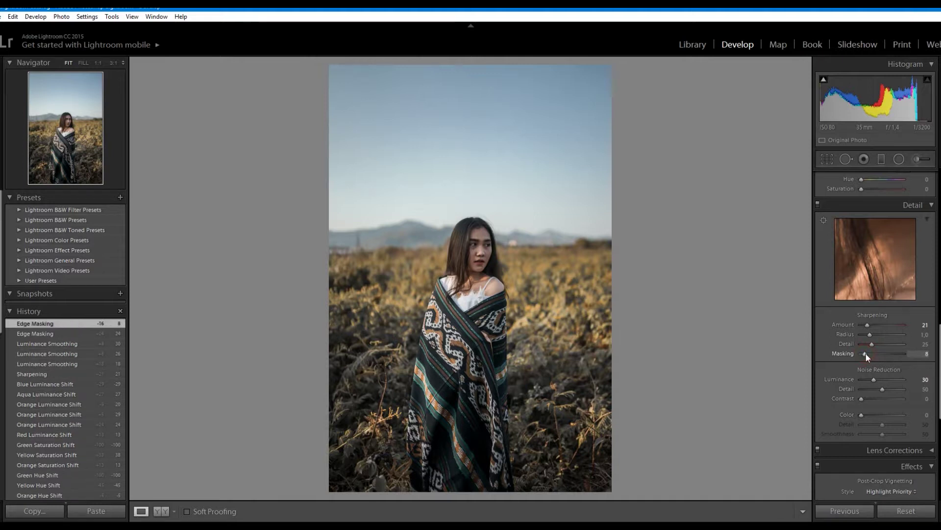
drag(866, 353, 867, 355)
- Add a post-crop vignette with Amount −19
drag(938, 350, 937, 377)
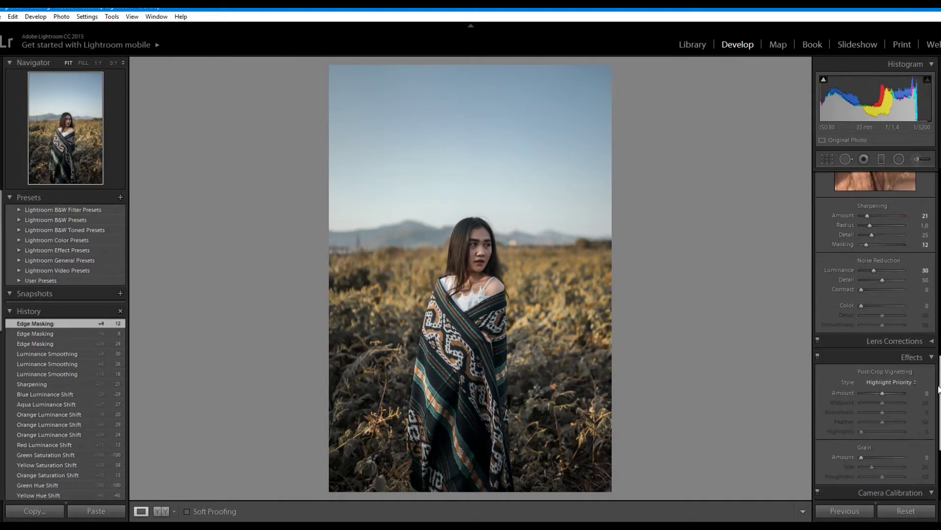
drag(882, 394, 879, 393)
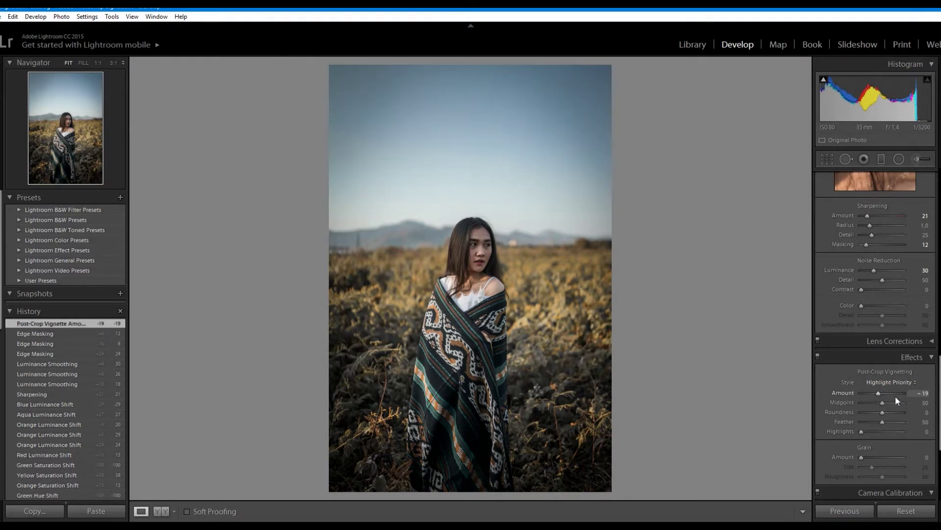
drag(938, 418, 938, 294)
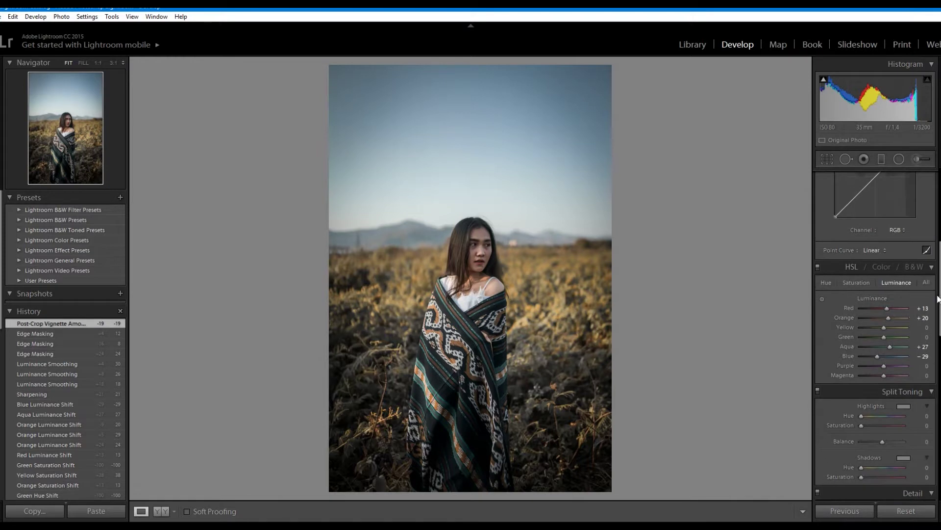
- Rework the yellows to hue −40 and saturation −36
click(855, 282)
drag(889, 329, 881, 325)
drag(880, 327, 880, 326)
click(826, 283)
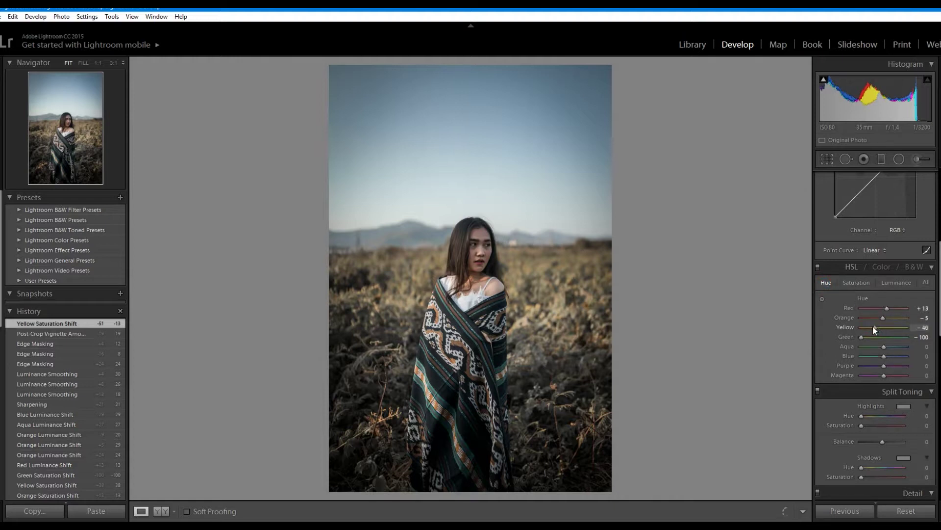
drag(876, 329, 872, 322)
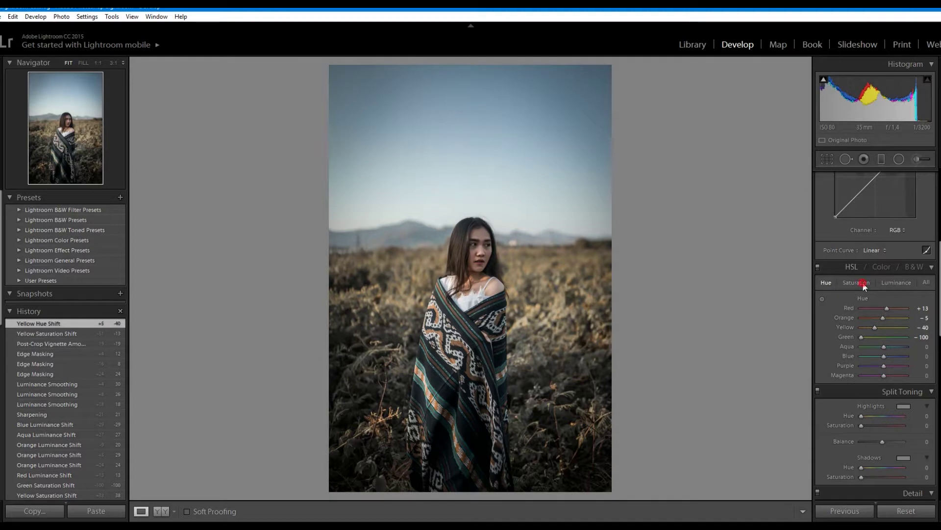
click(863, 283)
drag(876, 328, 876, 328)
- Add shadow, midtone and highlight points to the tone curve and lift the highlight point
scroll(940, 293, up, 1)
scroll(940, 293, up, 1)
scroll(940, 293, up, 1)
scroll(939, 293, up, 1)
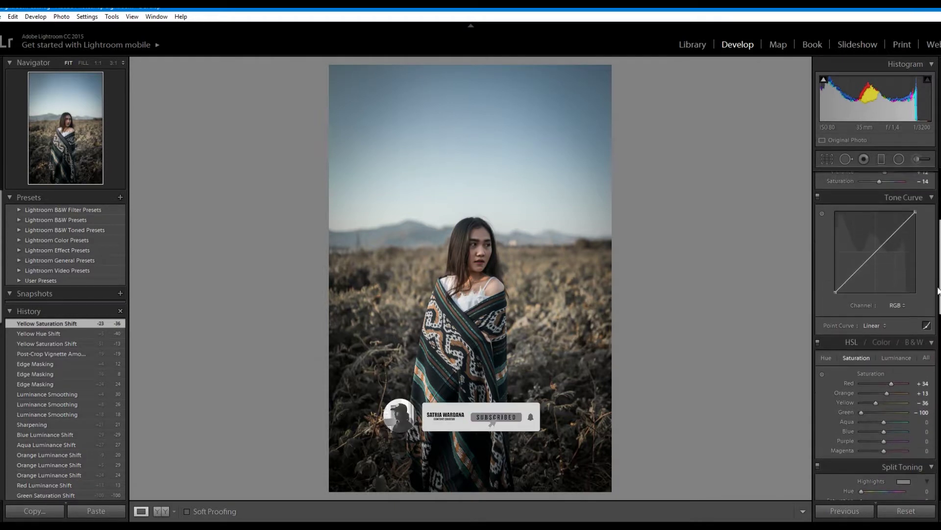
click(876, 251)
click(897, 231)
click(856, 274)
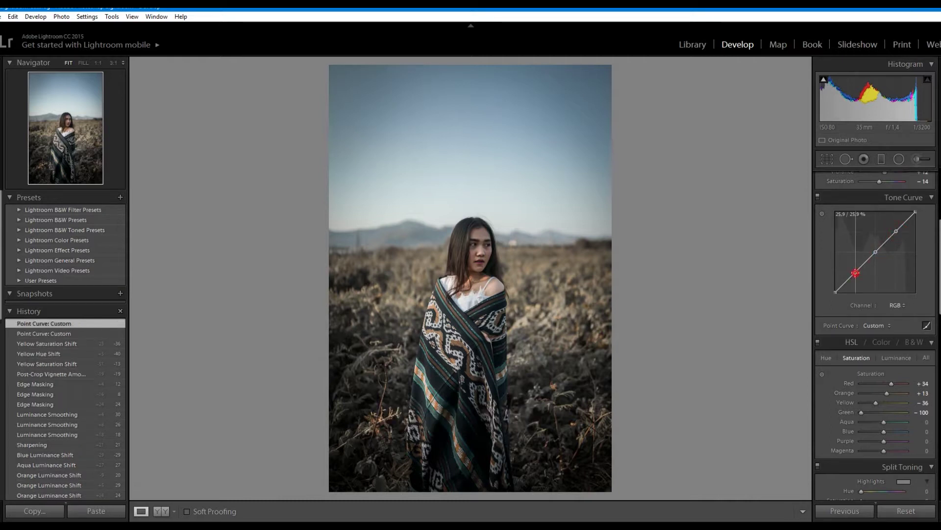
click(876, 251)
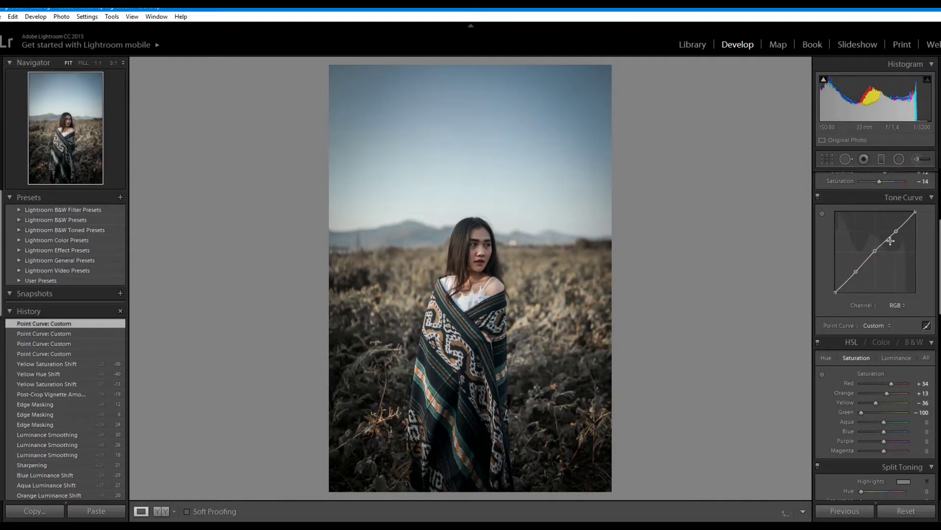
click(896, 234)
drag(896, 231, 897, 229)
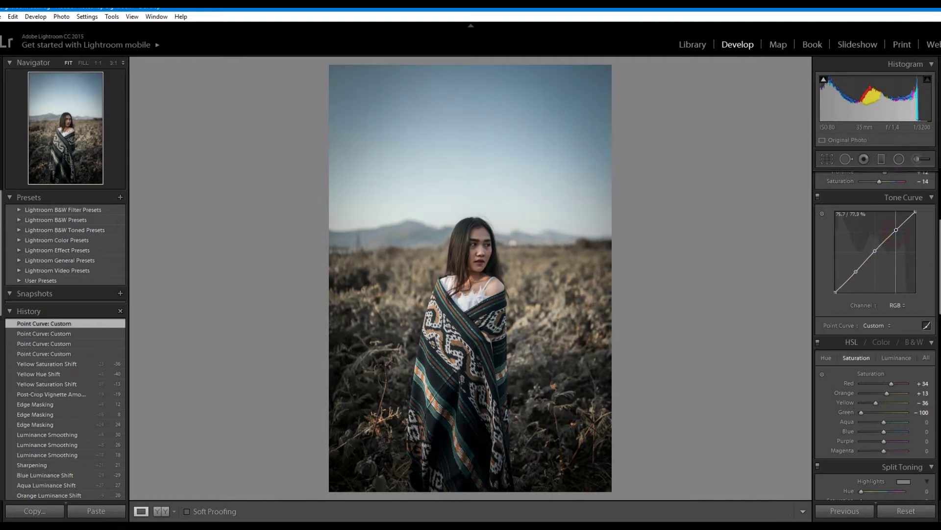
drag(897, 229, 897, 228)
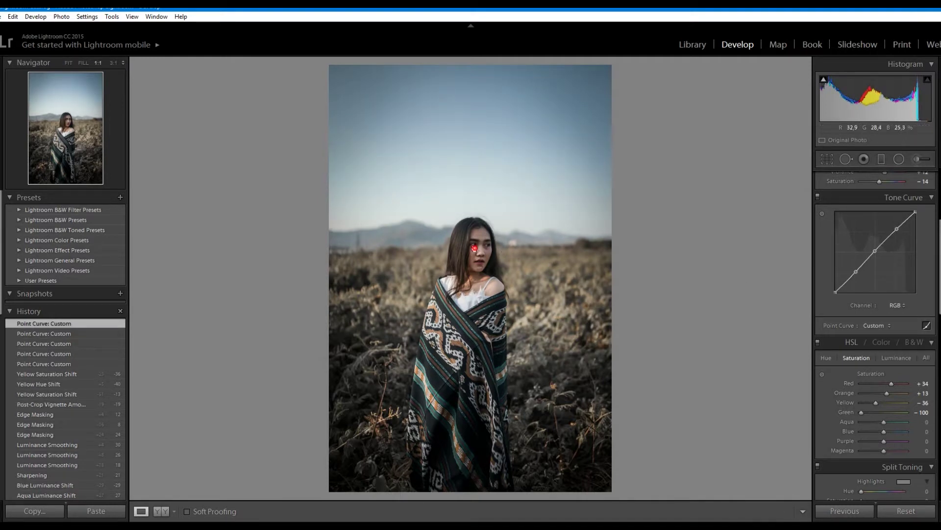
- Check the face at 1:1, then nudge the shadow curve point slightly left
click(474, 248)
key(alt)
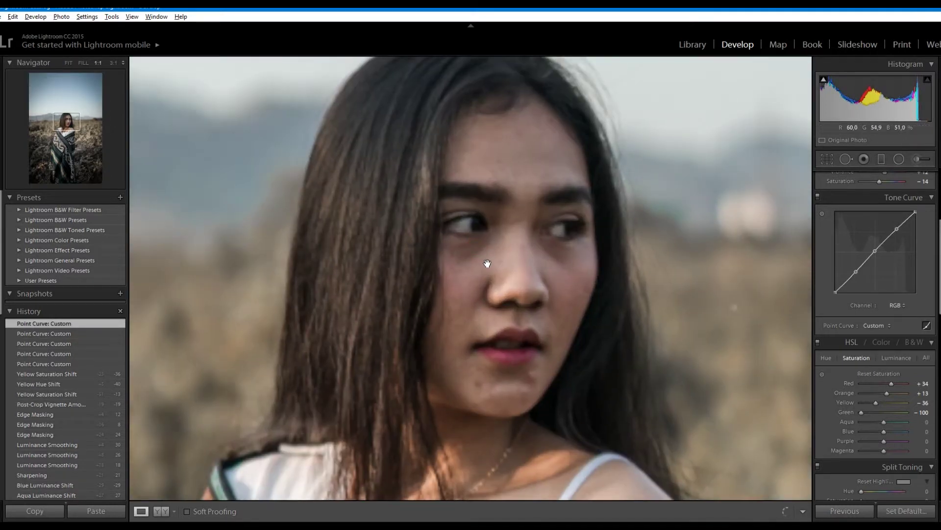
click(488, 264)
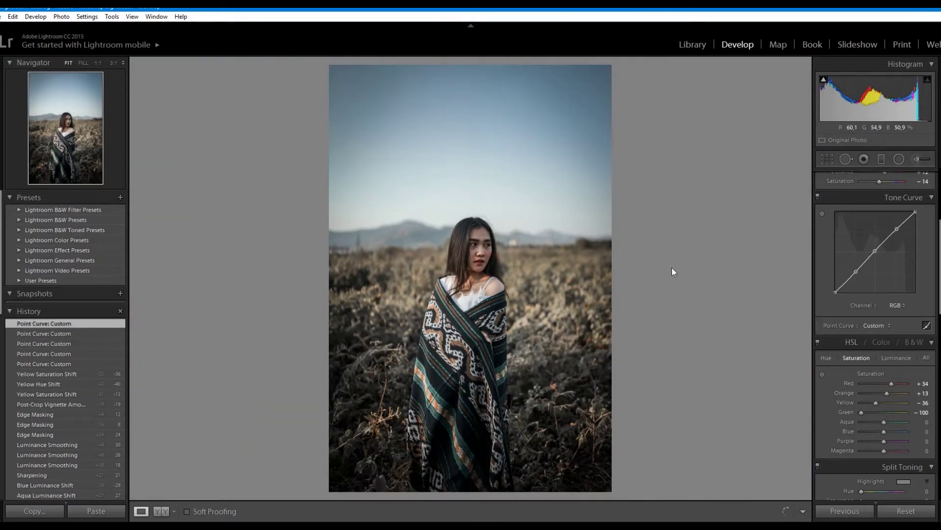
drag(856, 273, 855, 271)
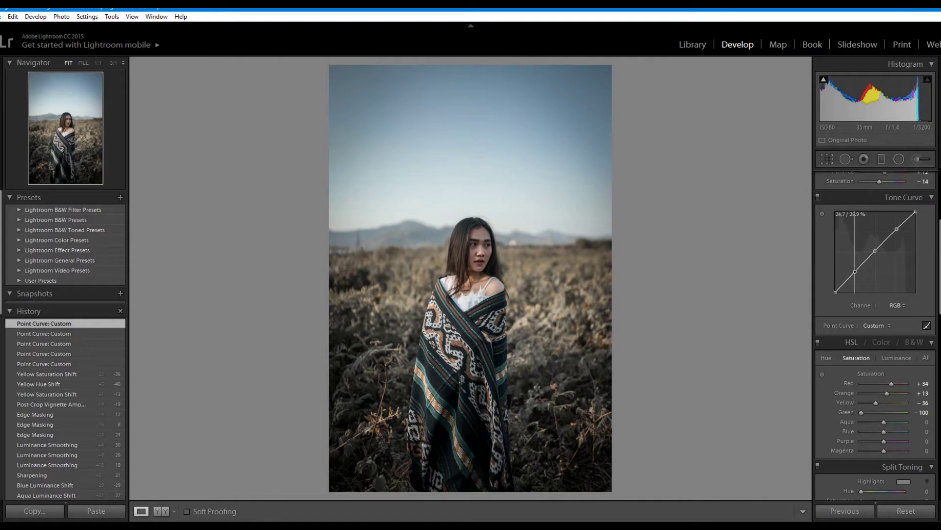
drag(854, 271, 855, 270)
- Tweak the highlight curve point and ease the vignette Amount to −17
scroll(907, 269, up, 3)
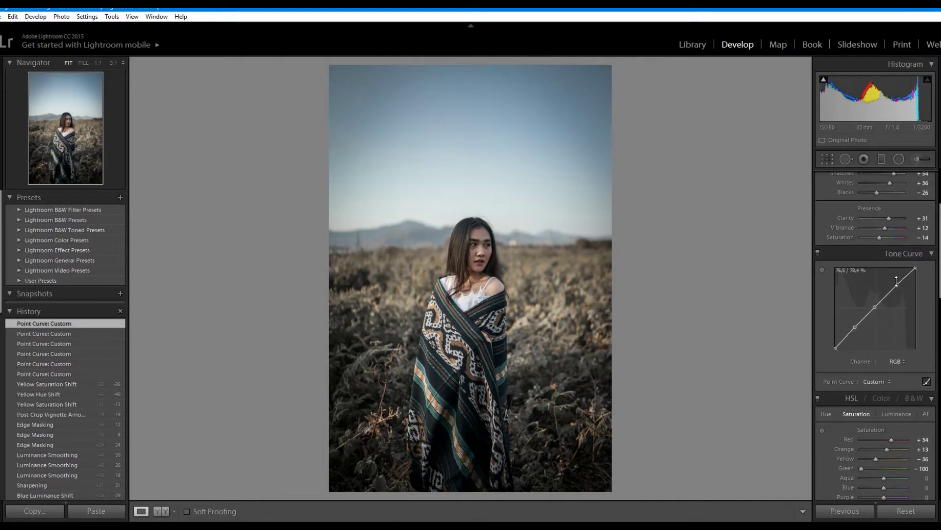
drag(899, 284, 895, 284)
drag(939, 245, 939, 449)
drag(878, 328, 880, 337)
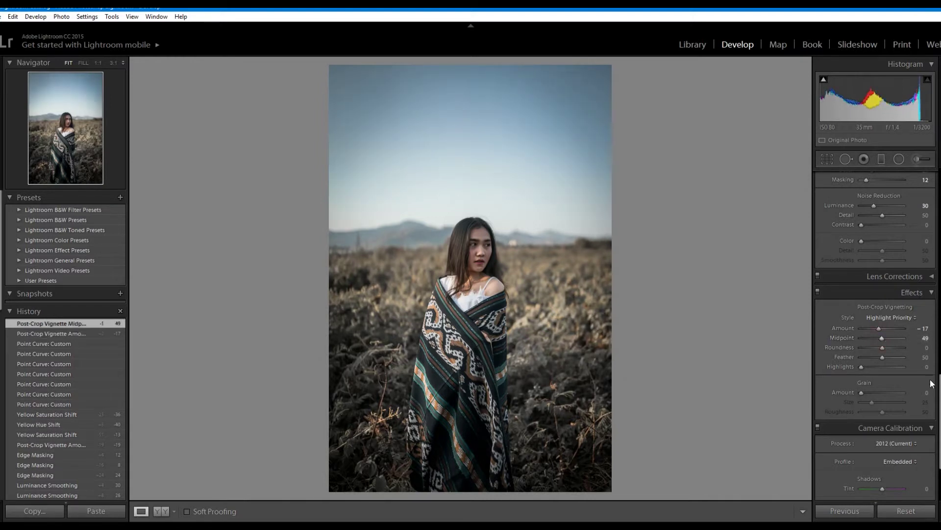
- Raise Camera Calibration Blue Primary saturation to +21
scroll(877, 393, down, 4)
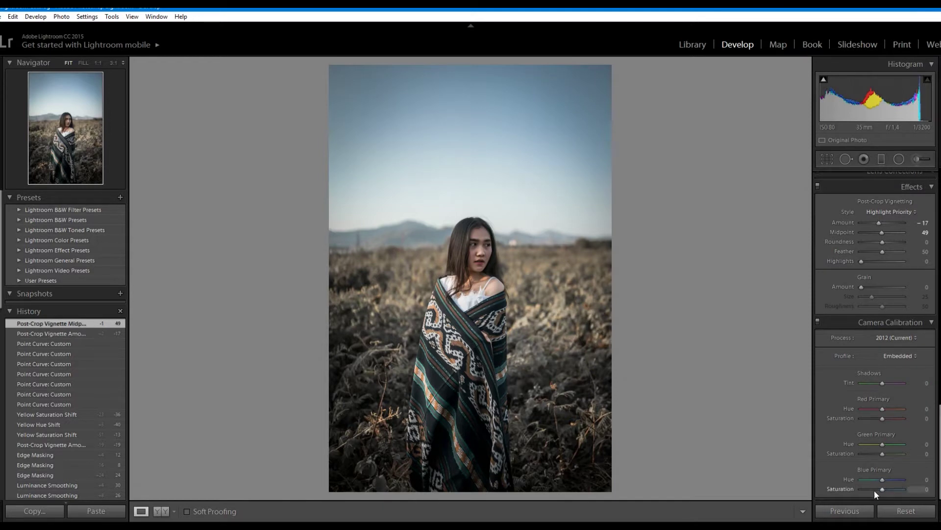
drag(886, 489, 888, 489)
drag(886, 488, 888, 488)
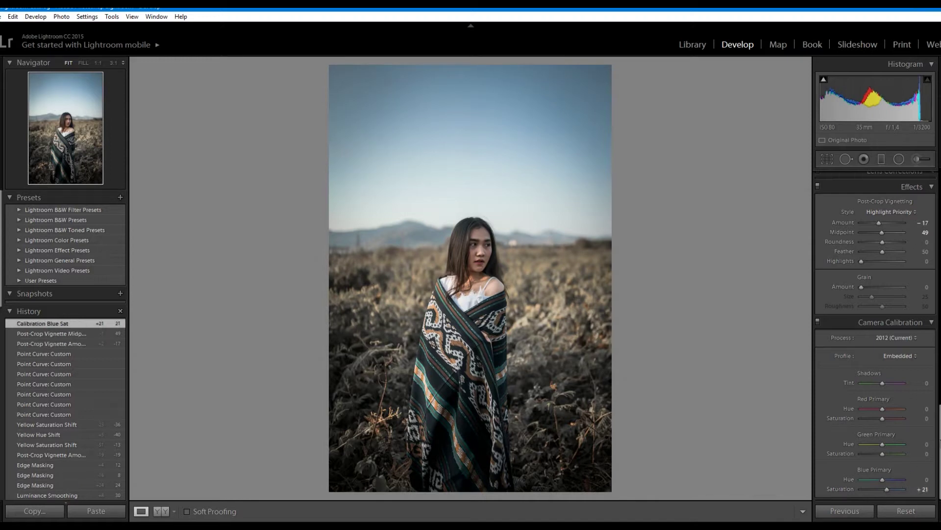
- Scroll through the right-hand panels to review the earlier detail and colour settings
scroll(939, 442, up, 3)
scroll(939, 443, up, 3)
scroll(938, 442, up, 4)
scroll(876, 334, up, 3)
scroll(875, 333, up, 3)
scroll(875, 334, up, 3)
scroll(875, 333, up, 2)
scroll(876, 333, up, 1)
scroll(875, 333, up, 1)
scroll(875, 334, up, 1)
scroll(875, 333, down, 2)
scroll(940, 338, down, 3)
scroll(940, 339, down, 4)
scroll(940, 338, down, 3)
scroll(940, 339, down, 2)
scroll(940, 338, down, 2)
scroll(940, 339, down, 2)
scroll(907, 372, down, 1)
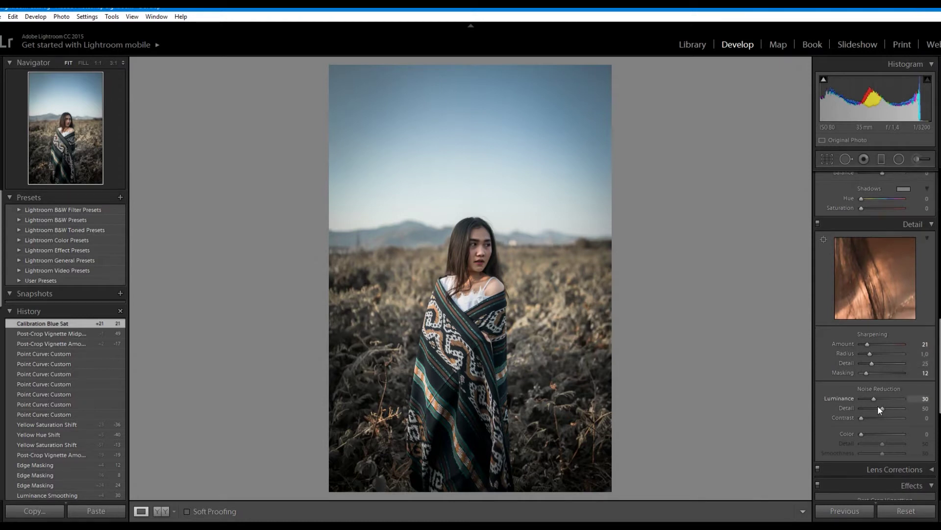
- Set Color noise reduction to 7
drag(861, 434, 864, 433)
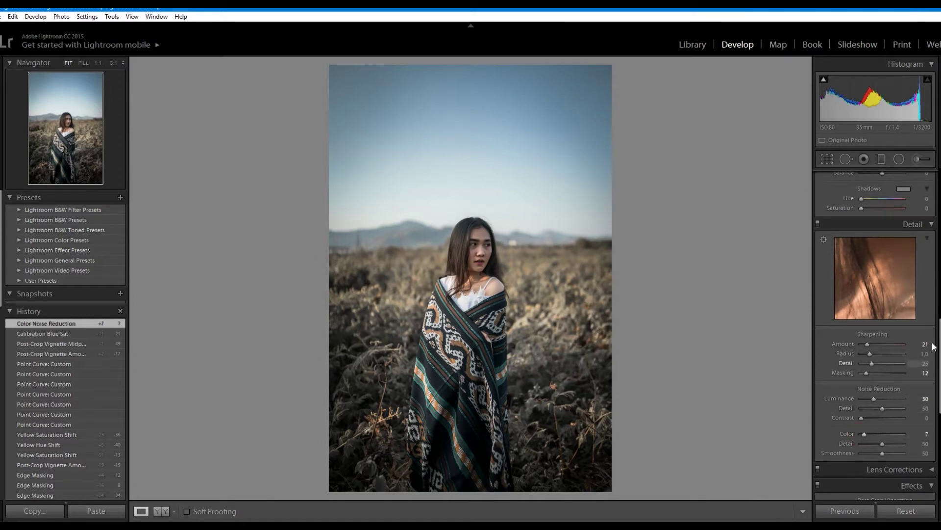
scroll(899, 193, up, 2)
scroll(899, 193, up, 4)
scroll(899, 194, up, 4)
scroll(875, 294, up, 5)
- Scroll back up the panels and open the Radial Filter tool
scroll(937, 213, up, 1)
scroll(937, 214, up, 1)
scroll(937, 214, up, 1)
scroll(938, 213, up, 1)
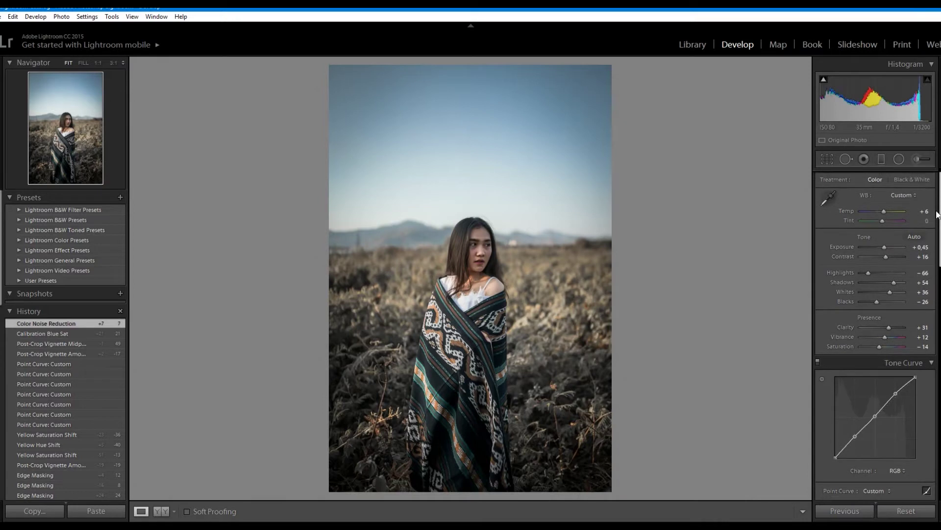
scroll(938, 214, up, 1)
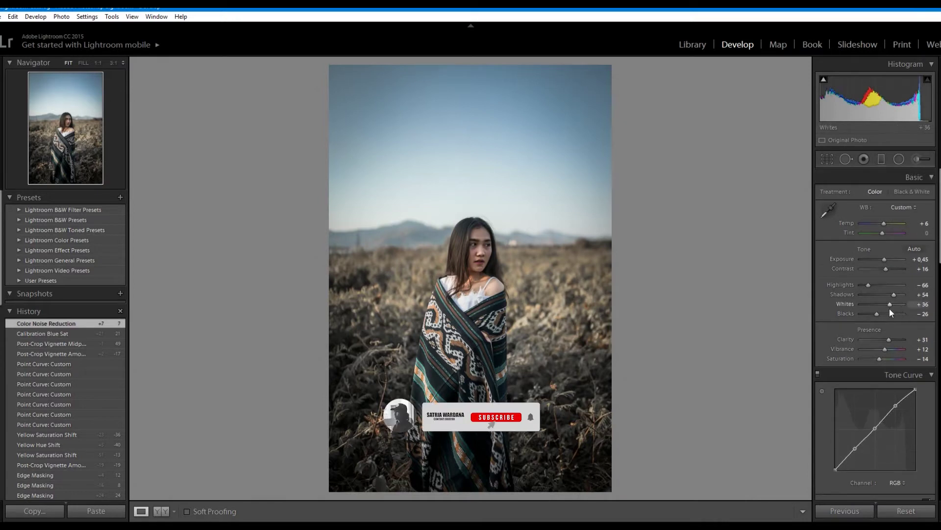
click(885, 349)
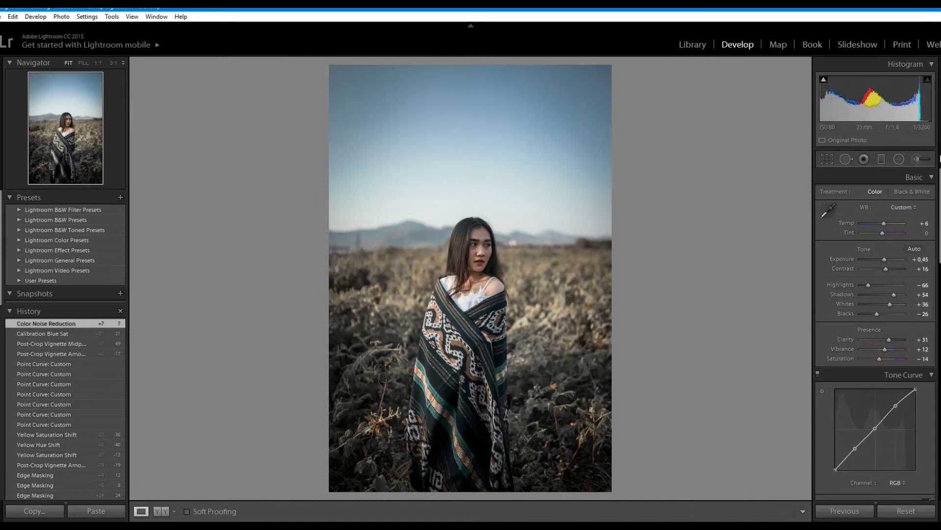
click(899, 159)
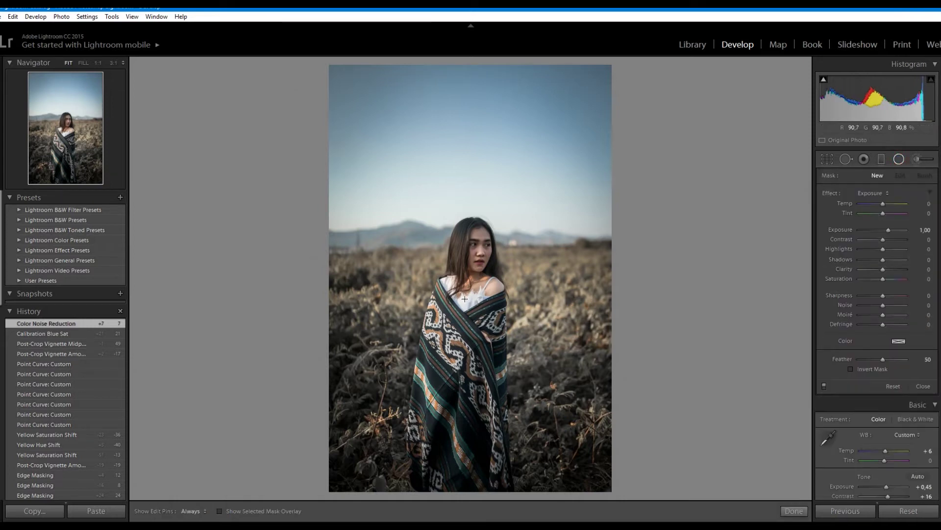
- Draw and shape an oval radial filter around the woman, with its Exposure reset to 0
mouse_move(468, 303)
mouse_down()
mouse_move(473, 339)
mouse_move(535, 464)
mouse_up()
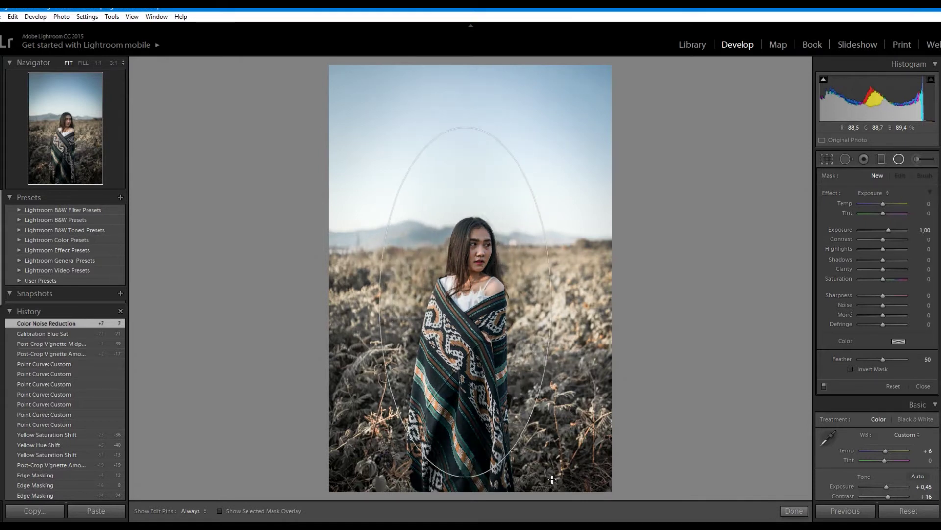
drag(535, 465, 556, 485)
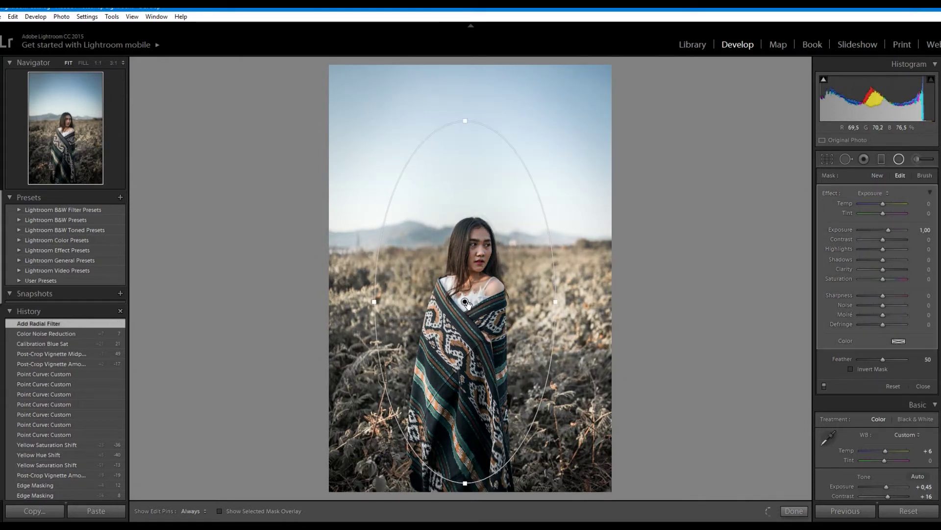
drag(465, 302, 466, 324)
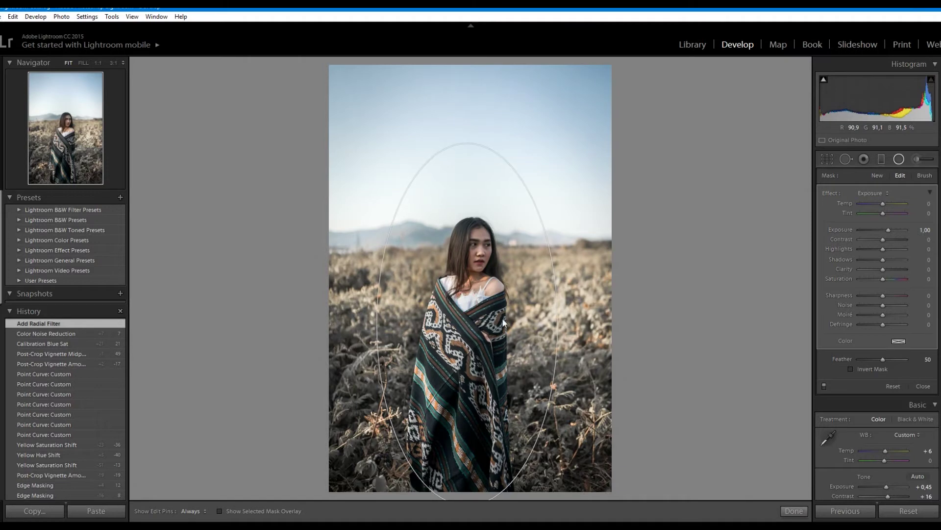
drag(552, 324, 548, 325)
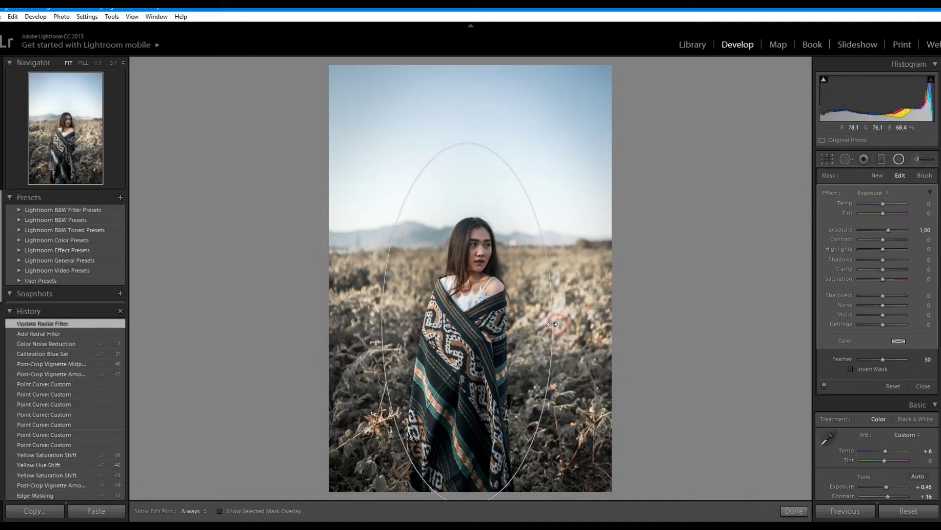
double_click(887, 230)
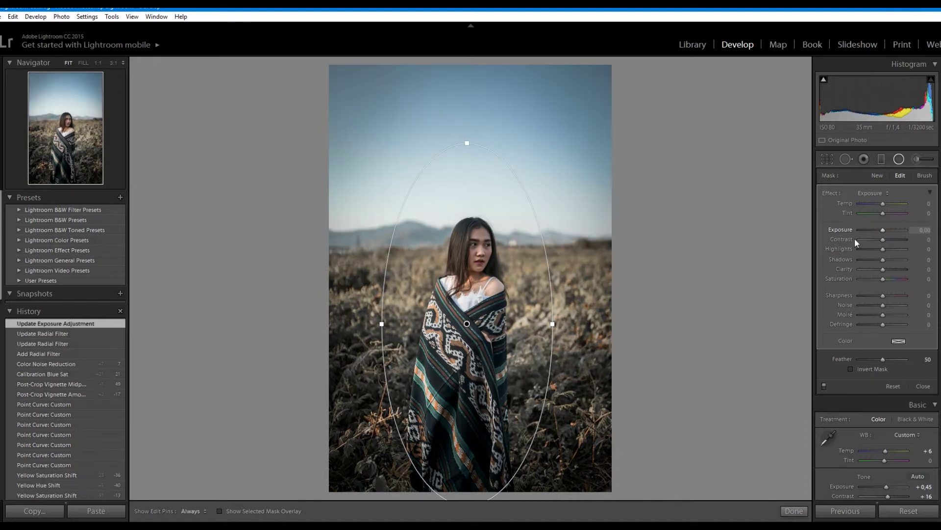
drag(553, 324, 545, 324)
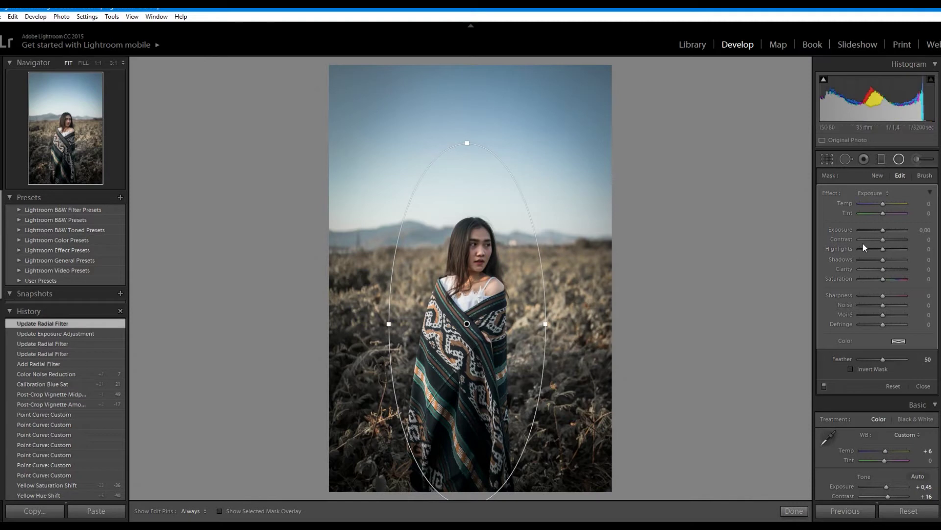
- Set the radial filter's Highlights and Shadows to -10 and reduce its Contrast
drag(883, 228, 881, 229)
double_click(882, 229)
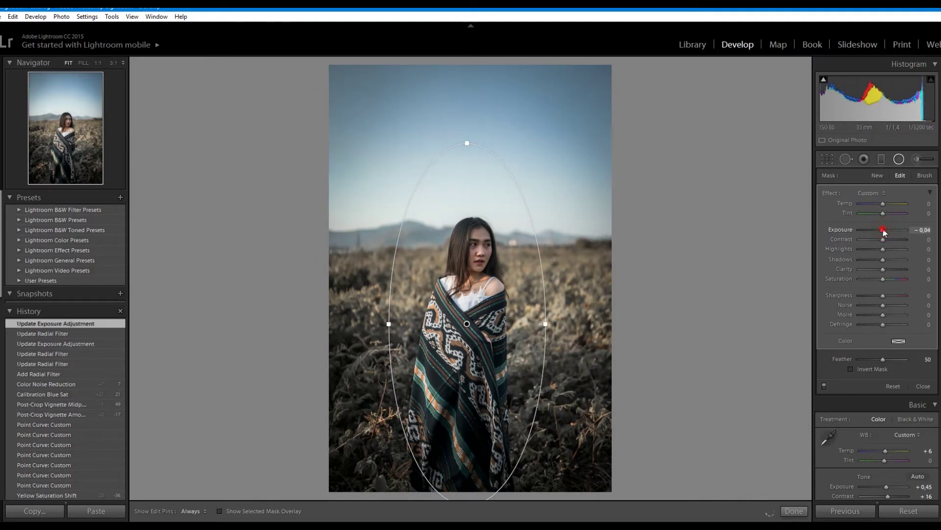
drag(882, 249, 882, 250)
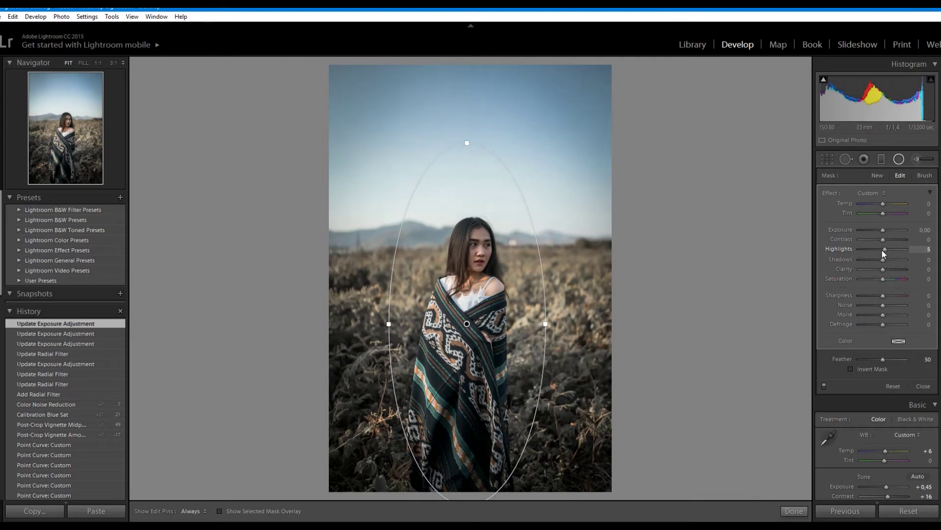
drag(882, 251, 880, 249)
click(883, 260)
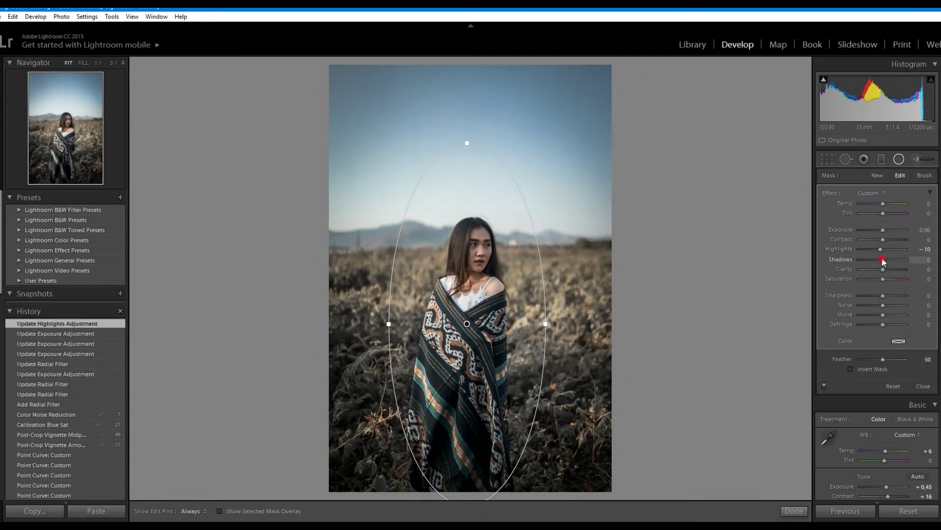
drag(880, 257, 879, 257)
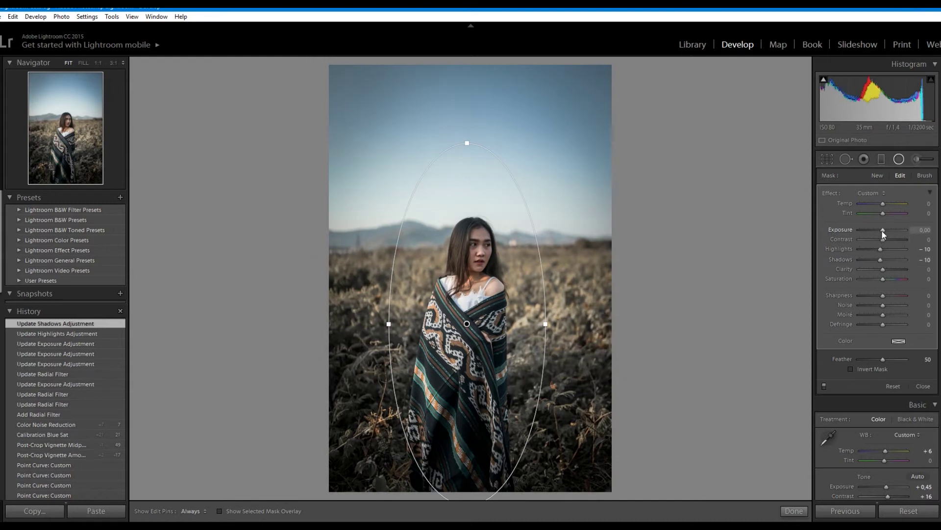
drag(883, 240, 883, 240)
drag(886, 239, 884, 239)
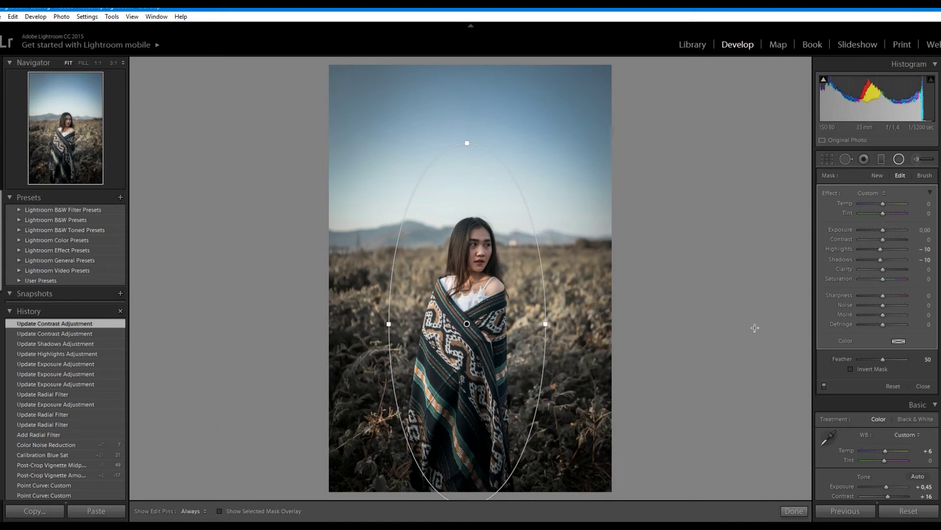
click(794, 510)
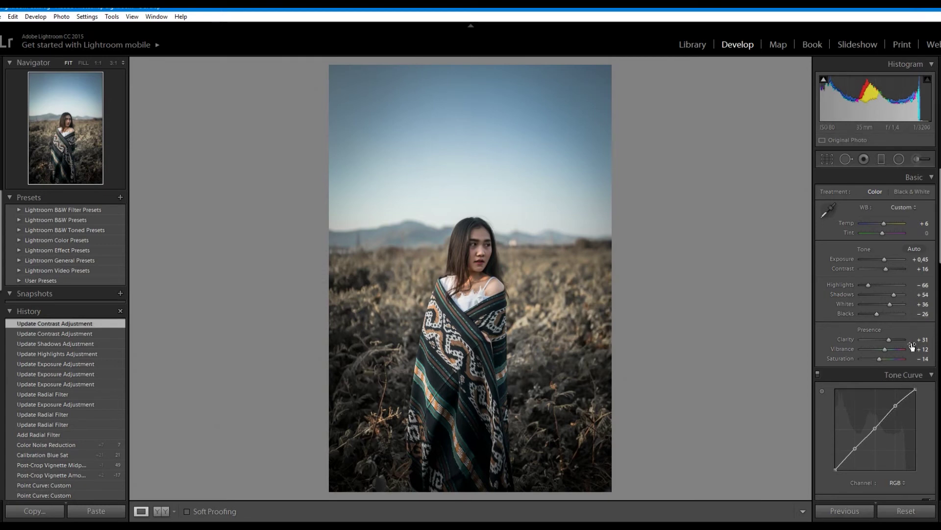
- Check the HSL Hue values, compare the edit with the original in Before/After, then return to single view
drag(940, 250, 933, 319)
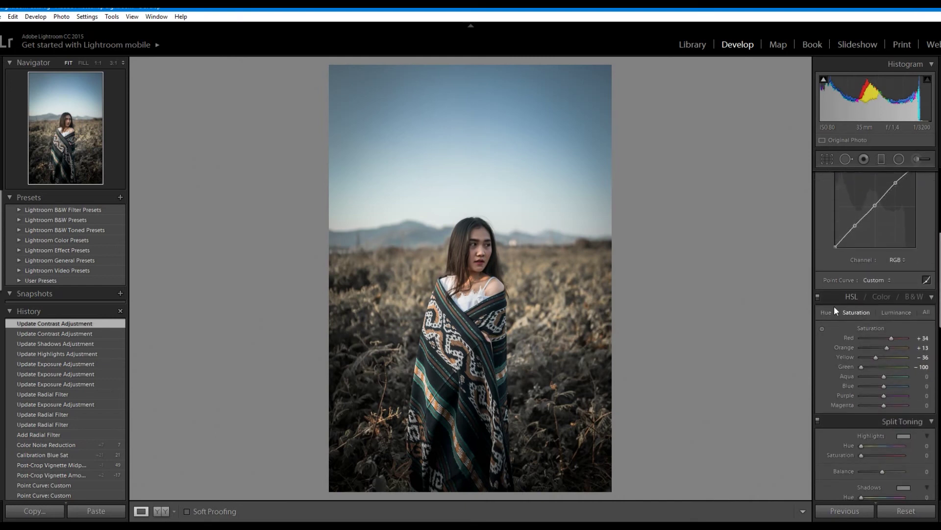
click(827, 312)
drag(938, 314, 937, 186)
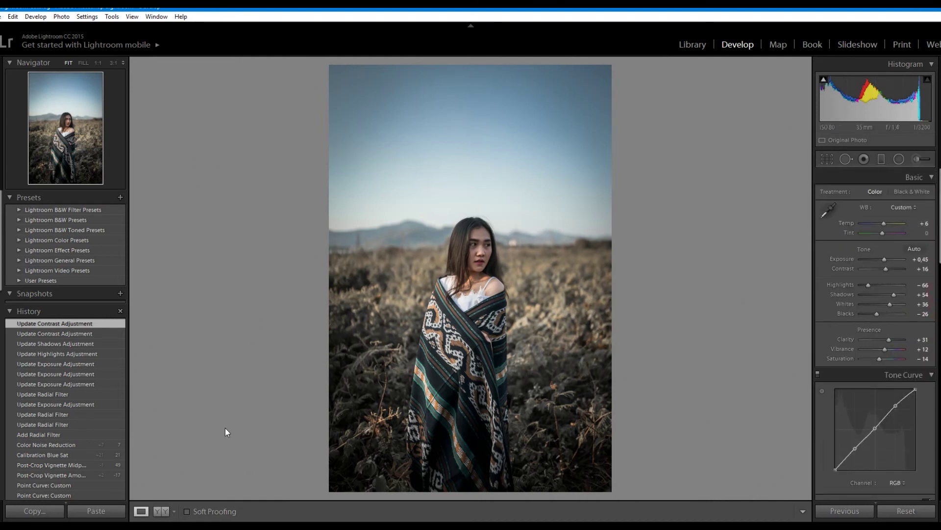
click(160, 512)
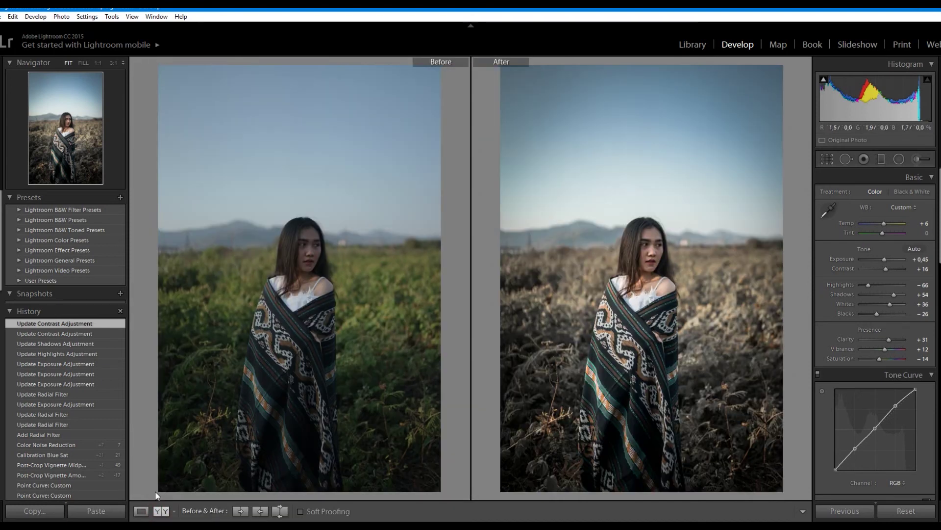
click(142, 511)
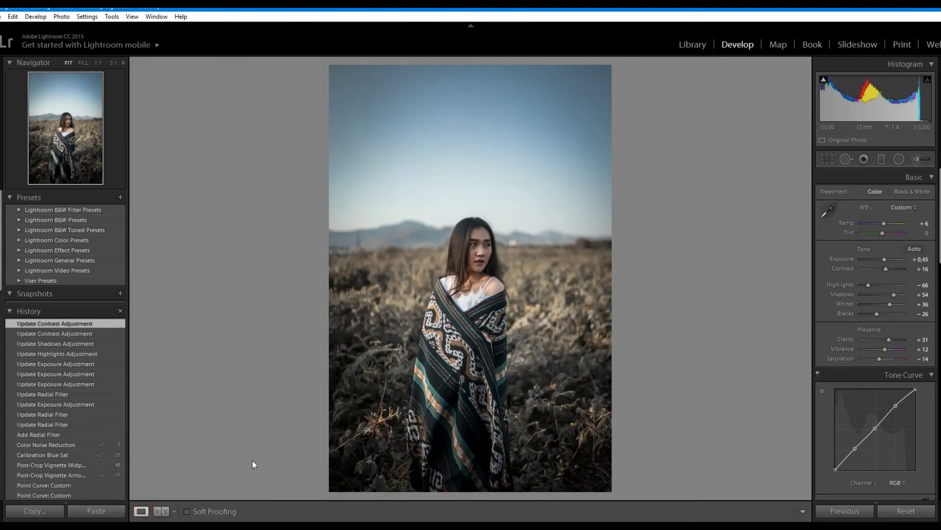